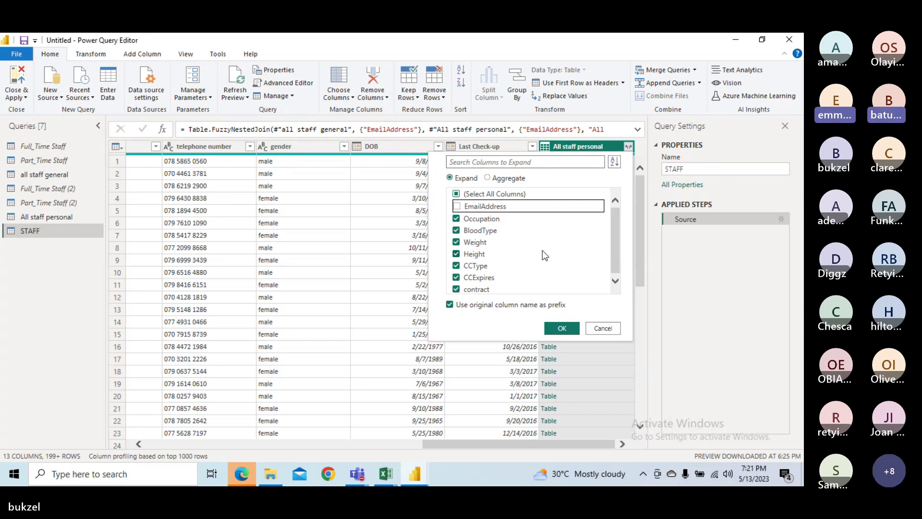
left_click(457, 231)
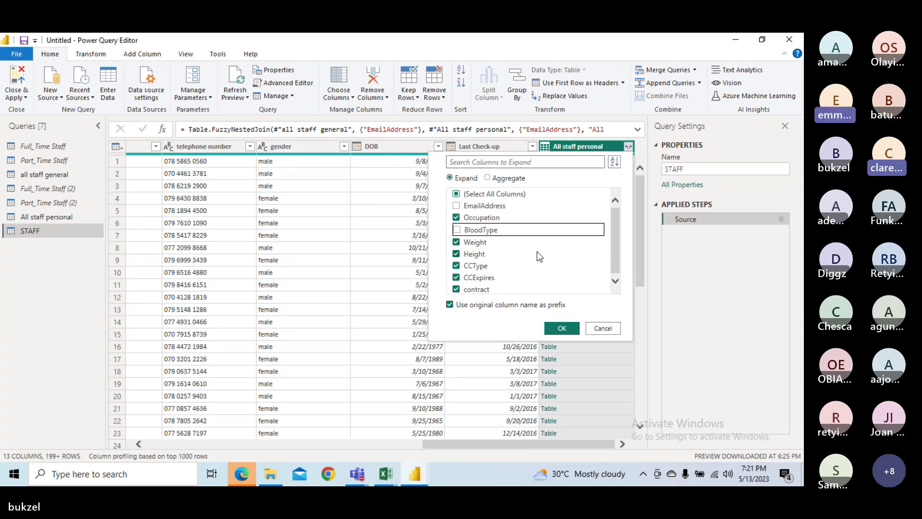
left_click(457, 206)
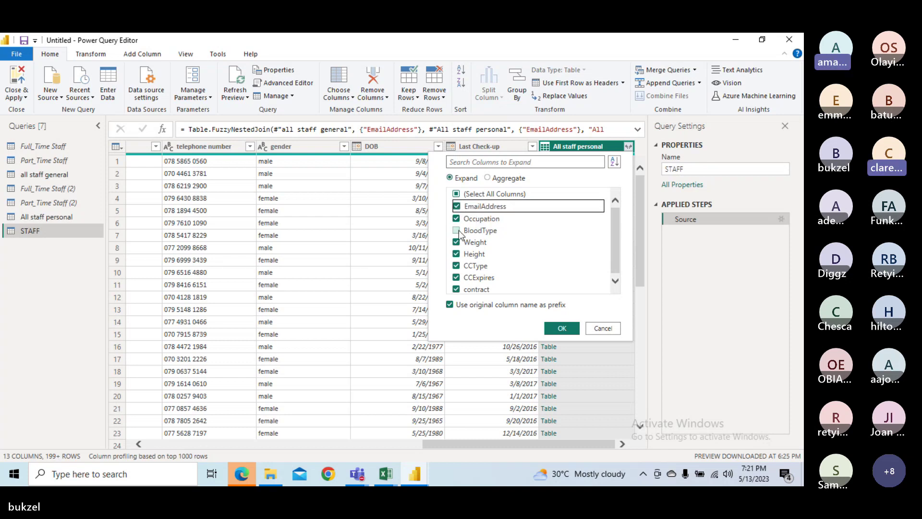
left_click(458, 231)
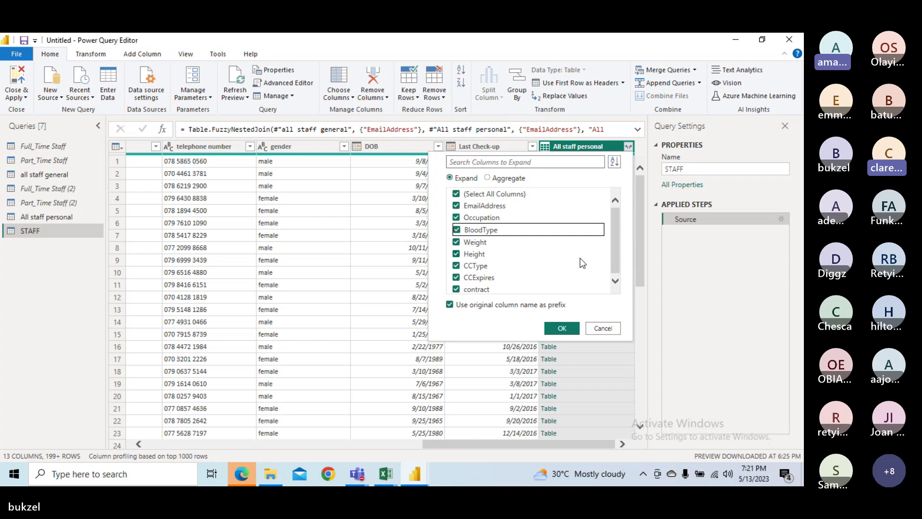
left_click(615, 258)
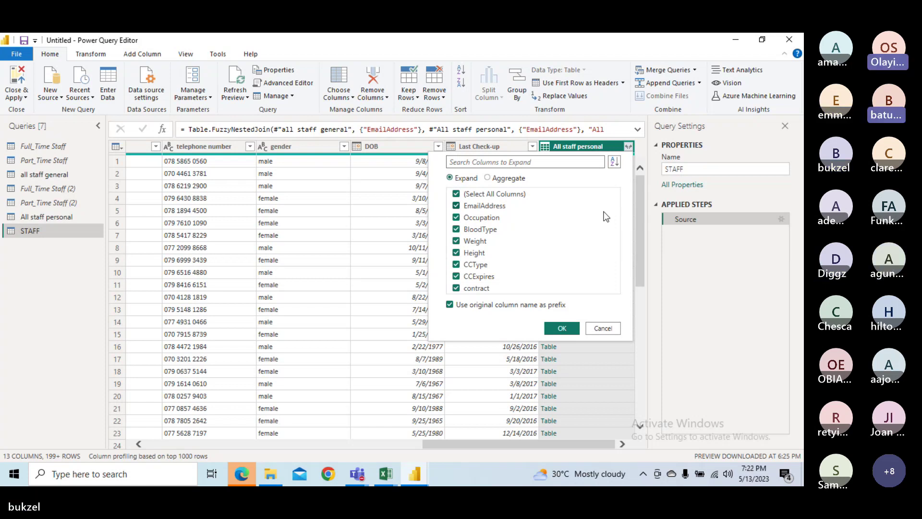
Expand the All staff personal column without EmailAddress, CCType and CCExpires, keeping the original column name as prefix
left_click(457, 206)
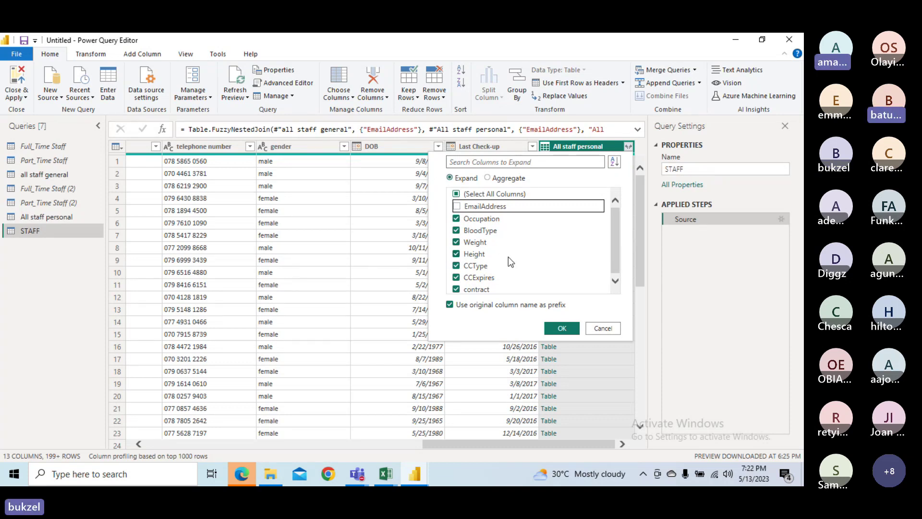
left_click(456, 266)
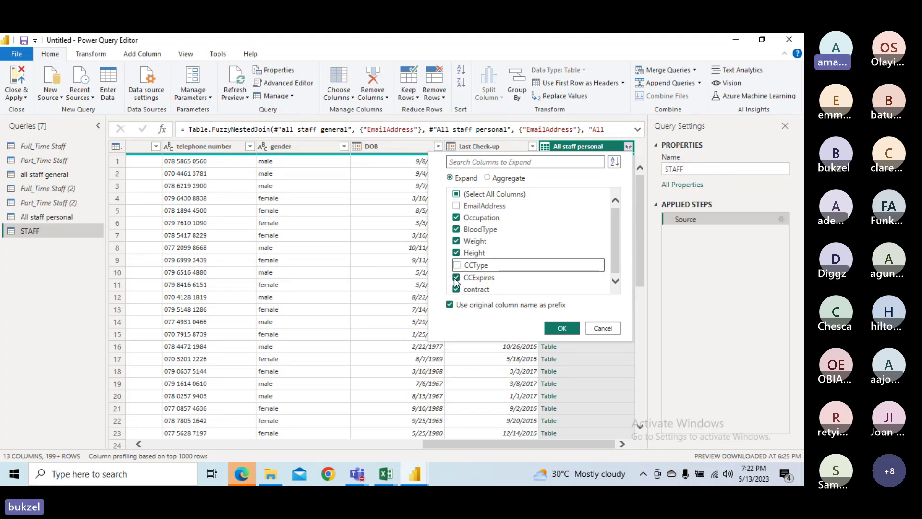
left_click(457, 277)
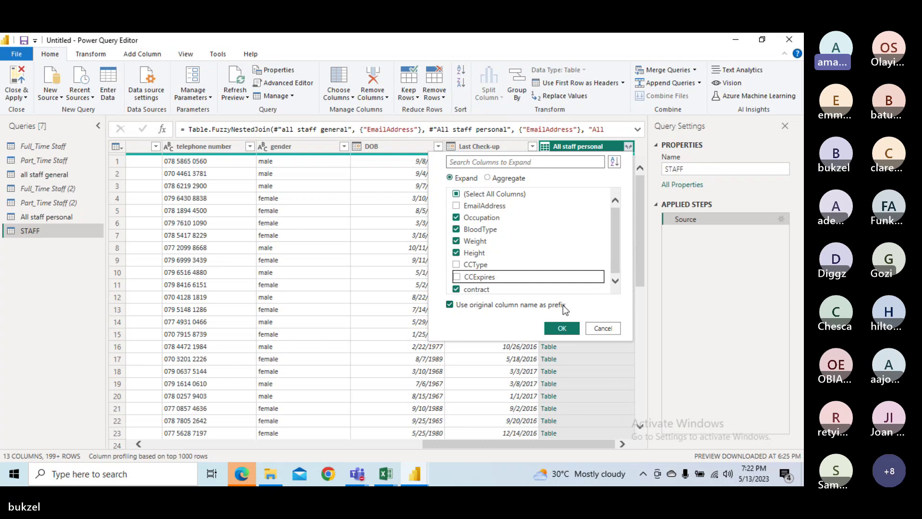
left_click(556, 327)
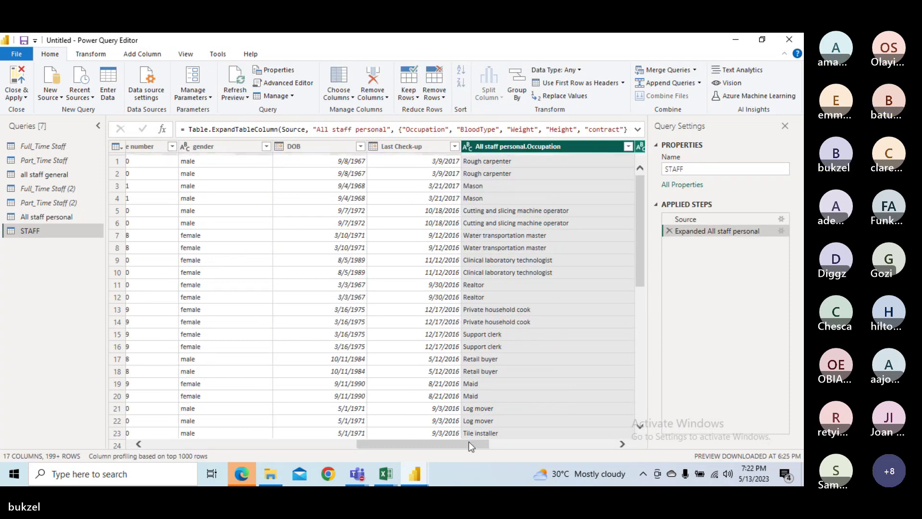
Delete the applied step that expanded the All staff personal column in the STAFF query
left_click_drag(467, 447, 197, 479)
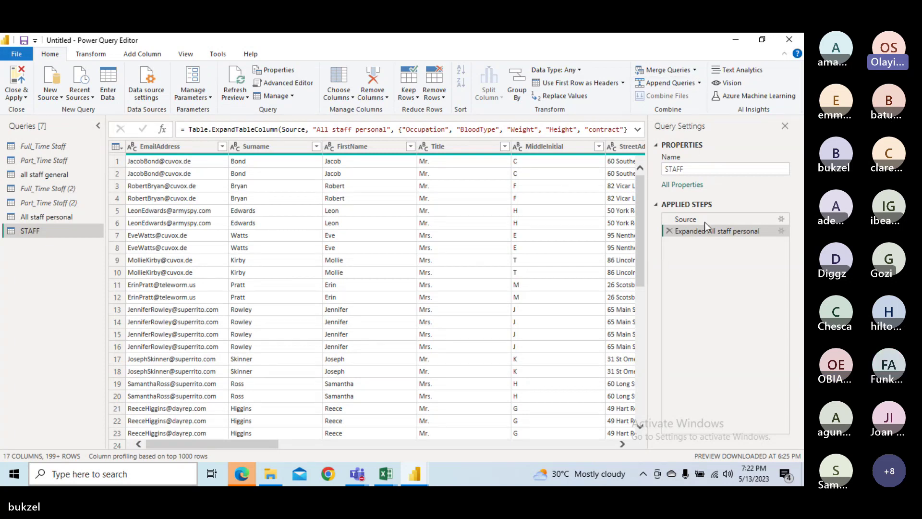
left_click(670, 231)
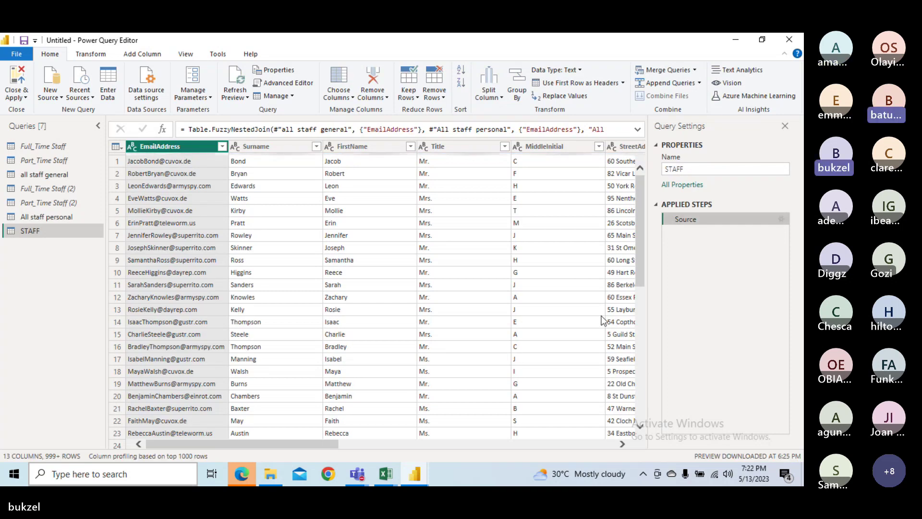
Expand the All staff personal column with every field except EmailAddress, without using the original column name as prefix
left_click(605, 441)
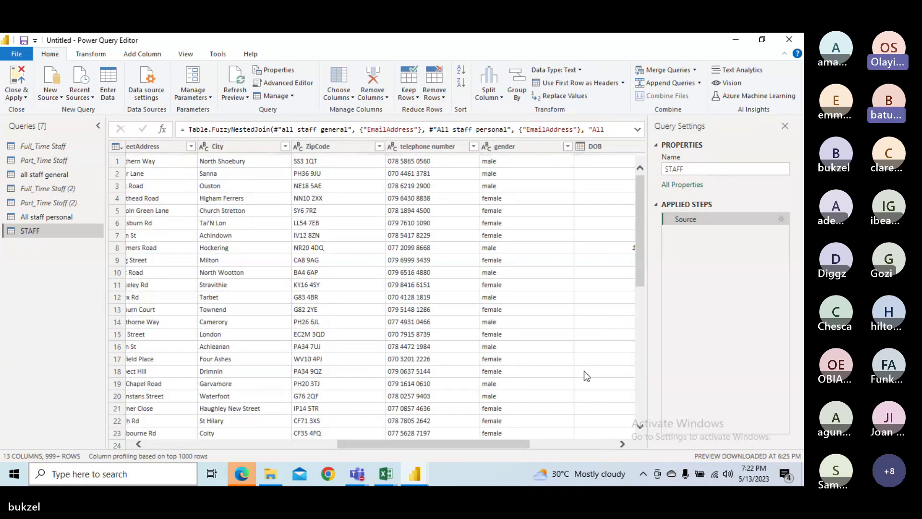
left_click(610, 444)
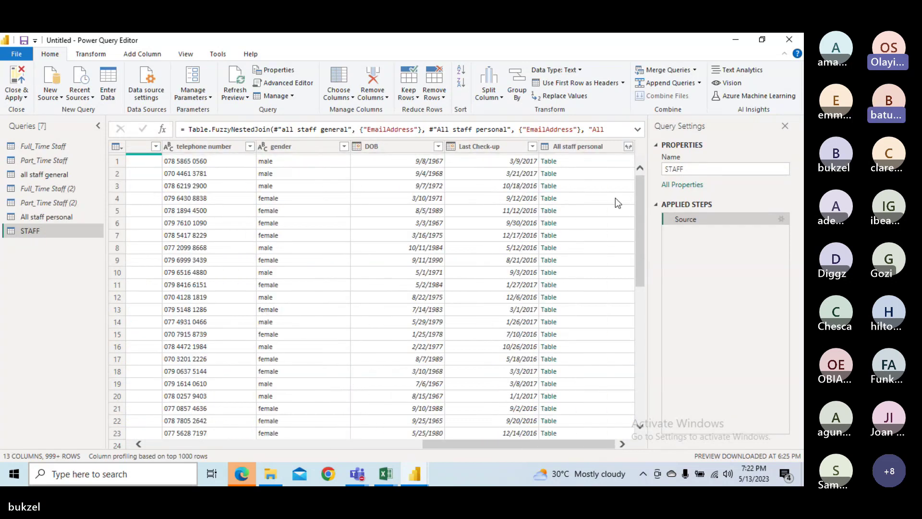
left_click(627, 148)
left_click(628, 148)
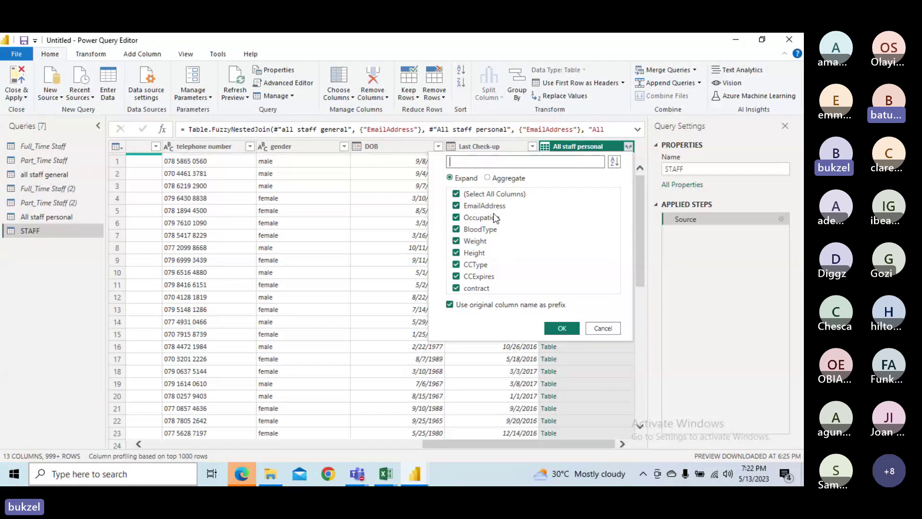
left_click(476, 265)
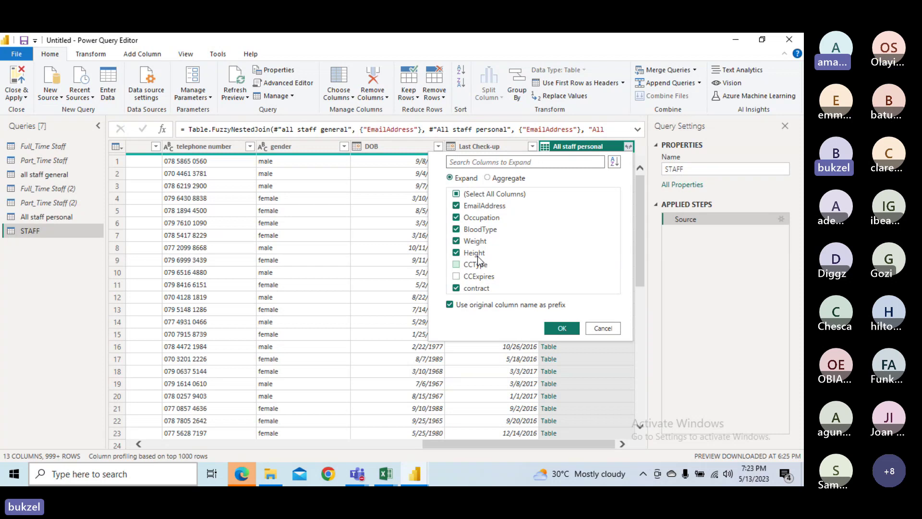
left_click(500, 209)
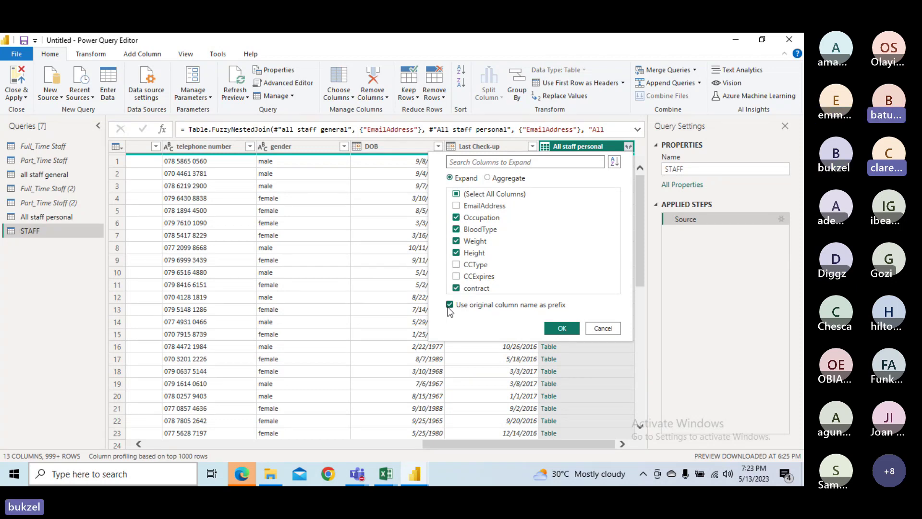
left_click(495, 207)
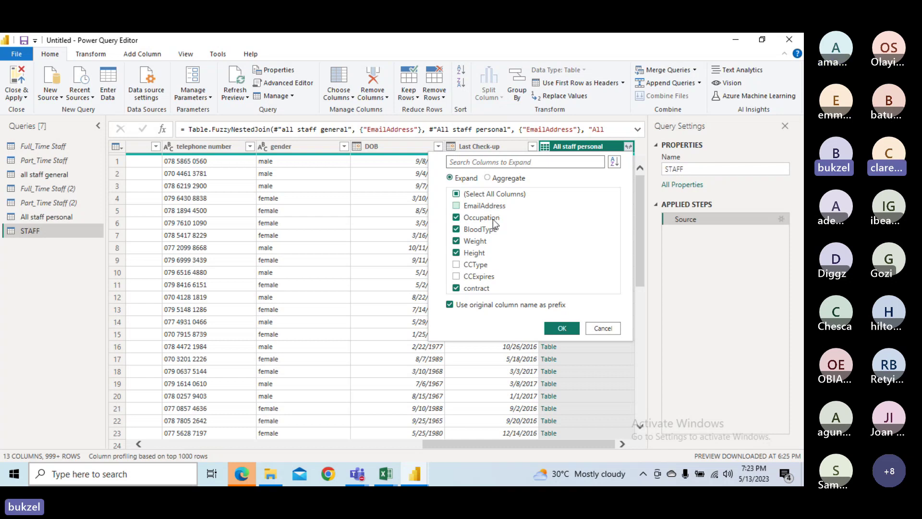
left_click(475, 278)
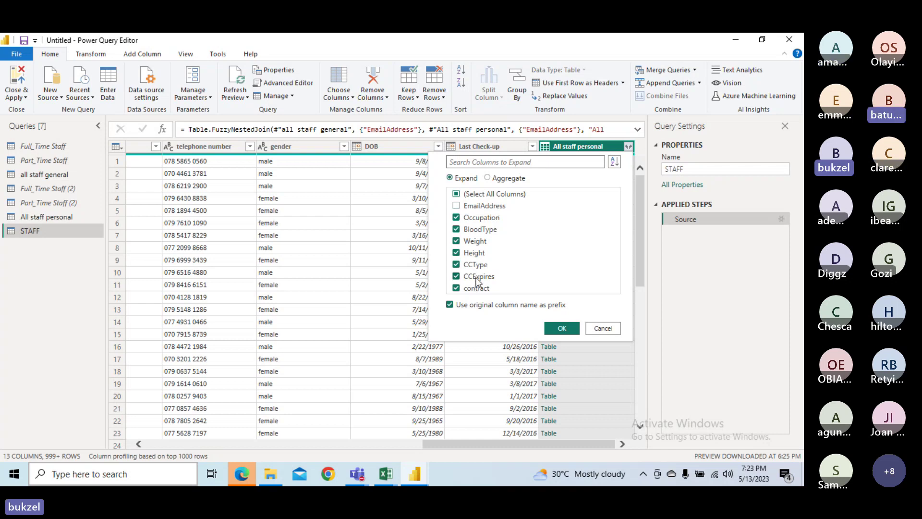
left_click(475, 307)
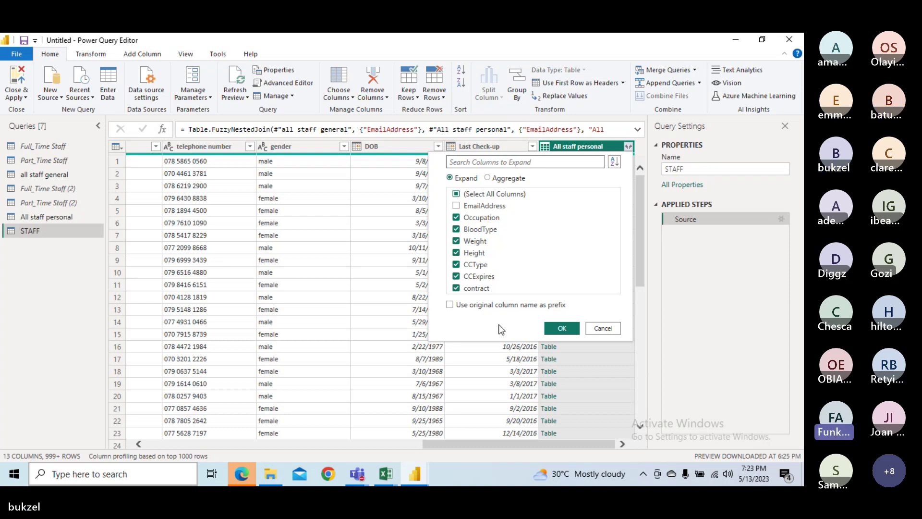
left_click(555, 329)
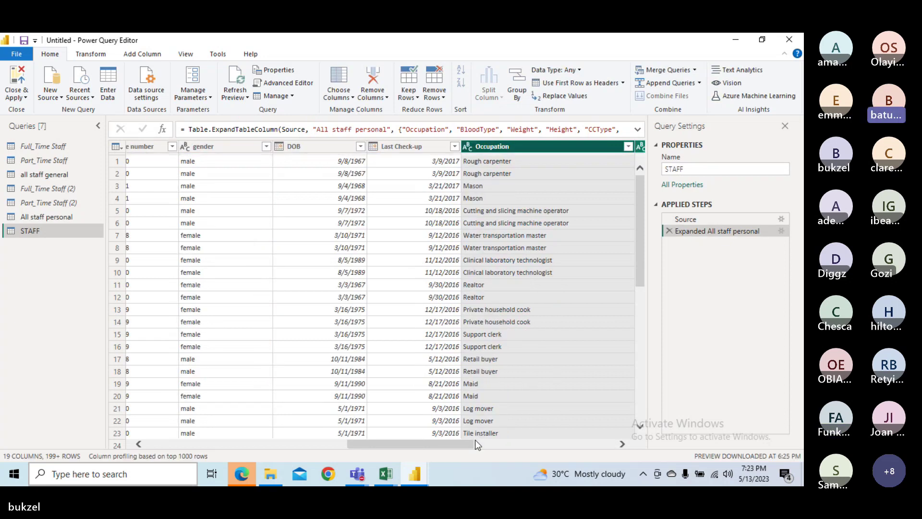
Review the expanded STAFF table across all its columns, from EmailAddress through contract, checking the merged fields and repeated rows
left_click_drag(470, 445, 220, 473)
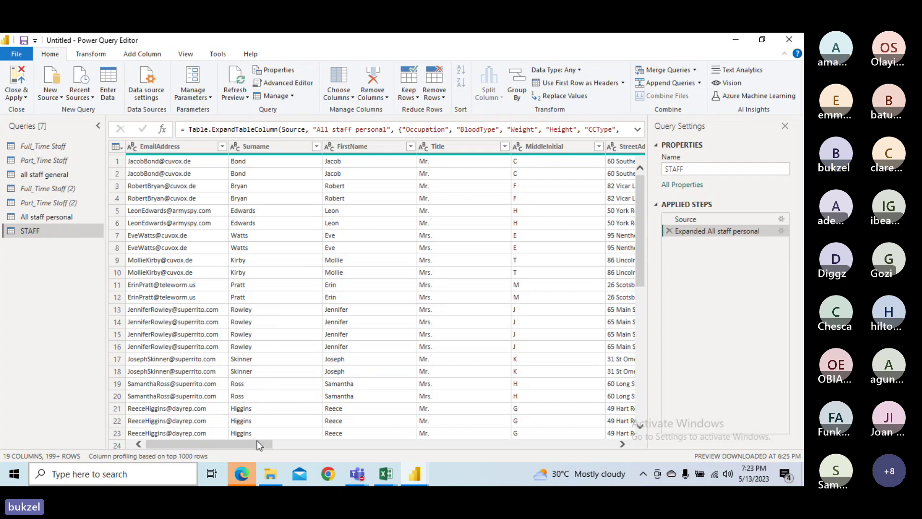
left_click_drag(257, 440, 583, 486)
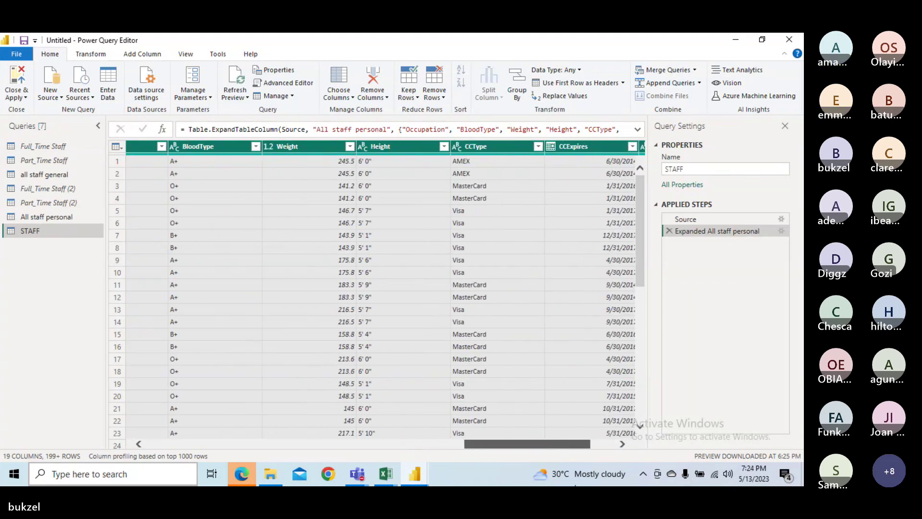
left_click_drag(534, 444, 551, 444)
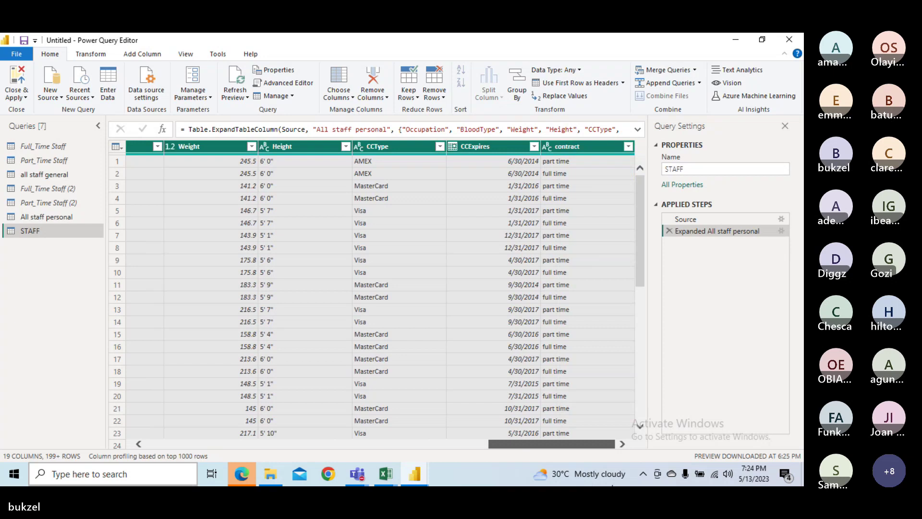
left_click_drag(610, 486, 444, 486)
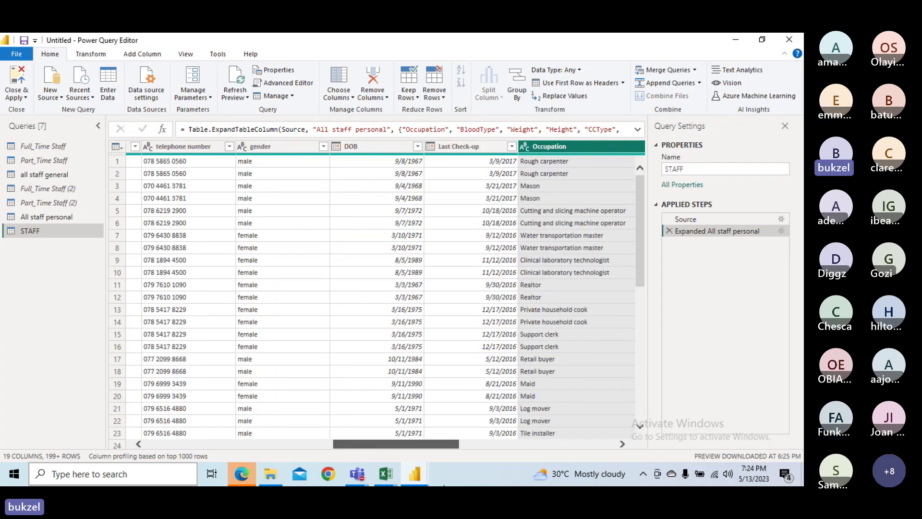
left_click_drag(444, 486, 425, 486)
left_click_drag(377, 443, 210, 443)
mouse_move(257, 485)
left_mouse_down()
mouse_move(375, 482)
mouse_move(259, 480)
left_mouse_up()
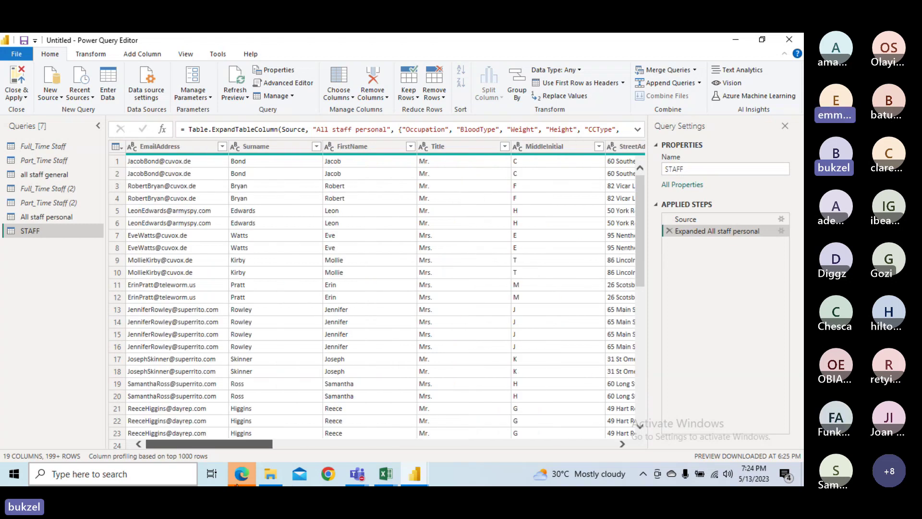
left_click_drag(248, 480, 271, 485)
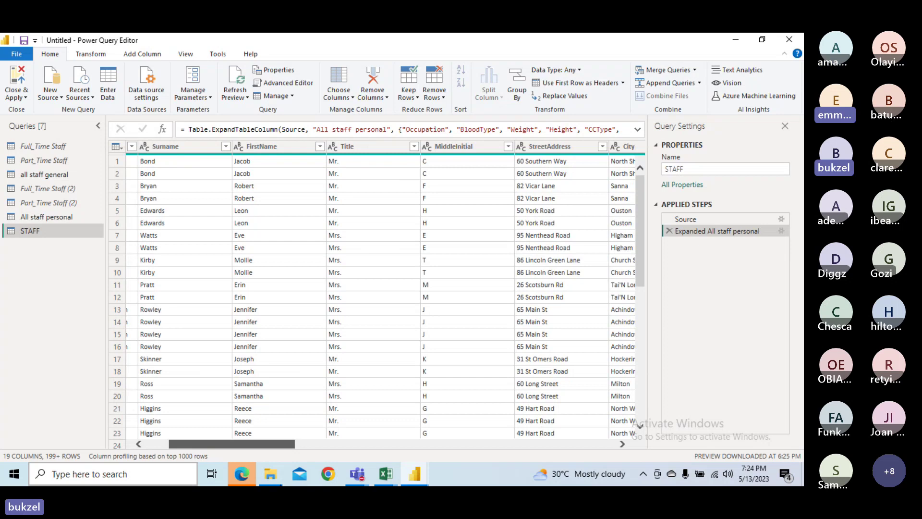
scroll(377, 293, "right", 1)
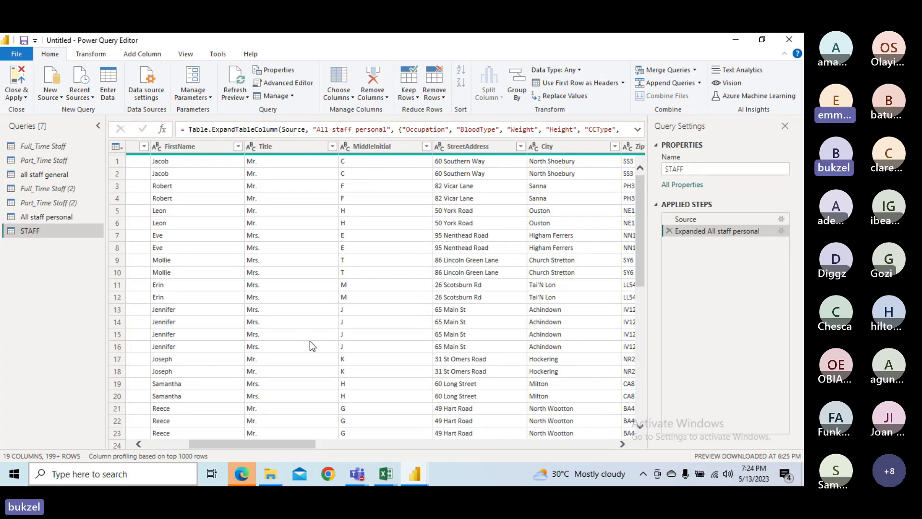
left_click(388, 149)
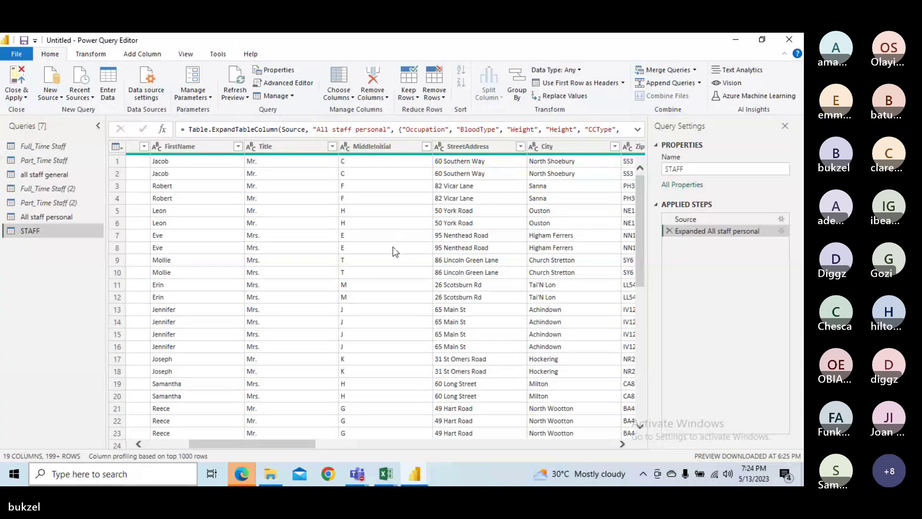
left_click_drag(299, 443, 247, 458)
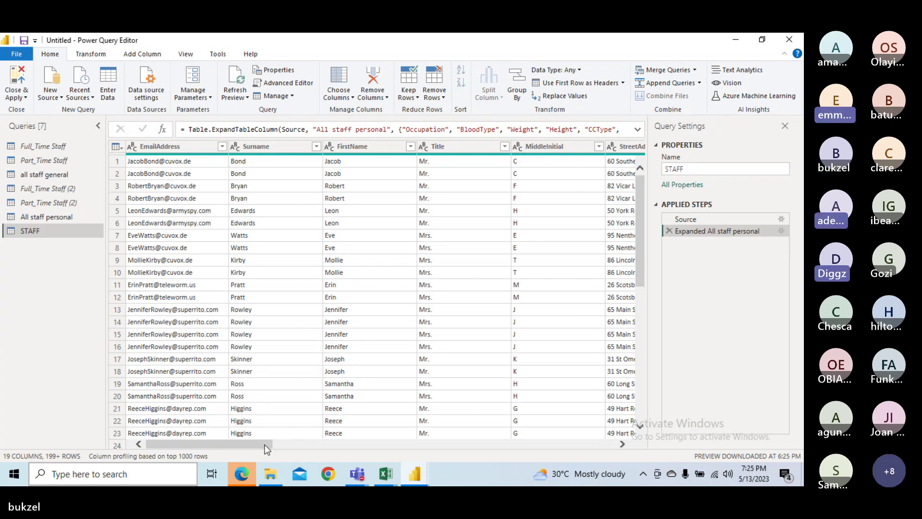
left_click_drag(266, 444, 576, 487)
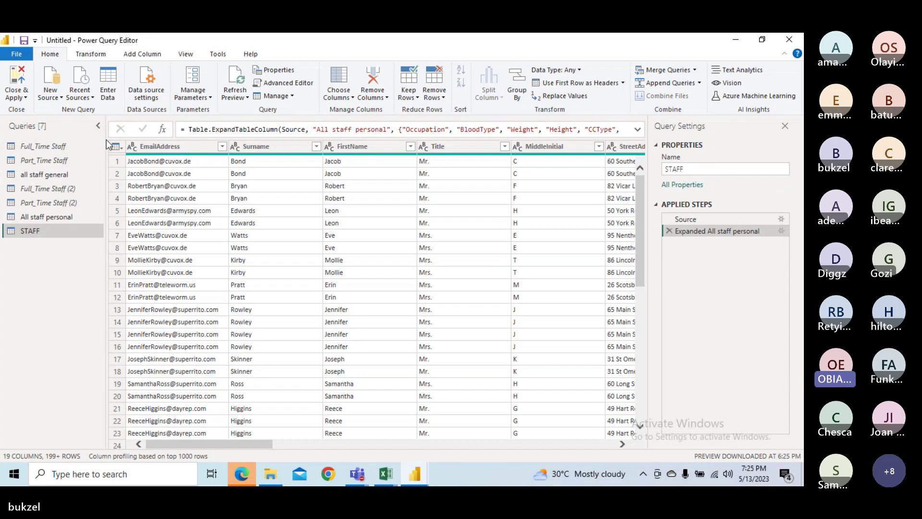
left_click(161, 55)
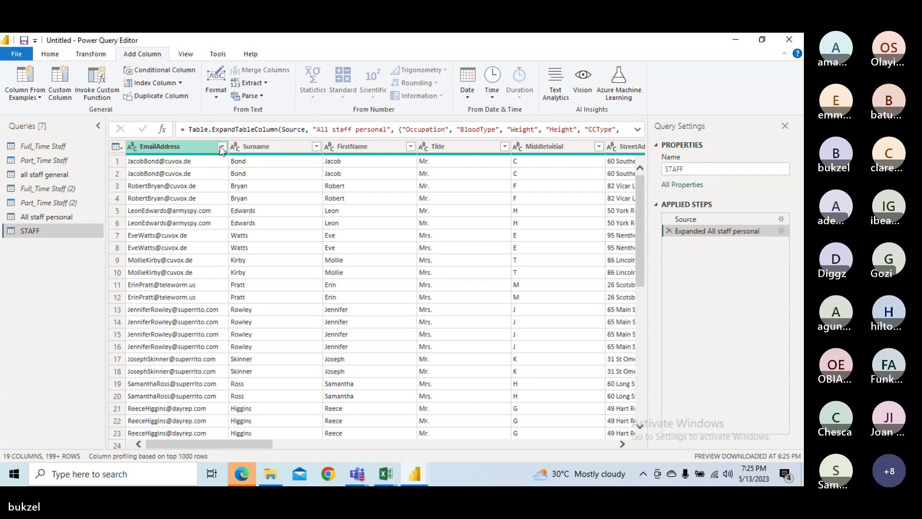
left_click(223, 148)
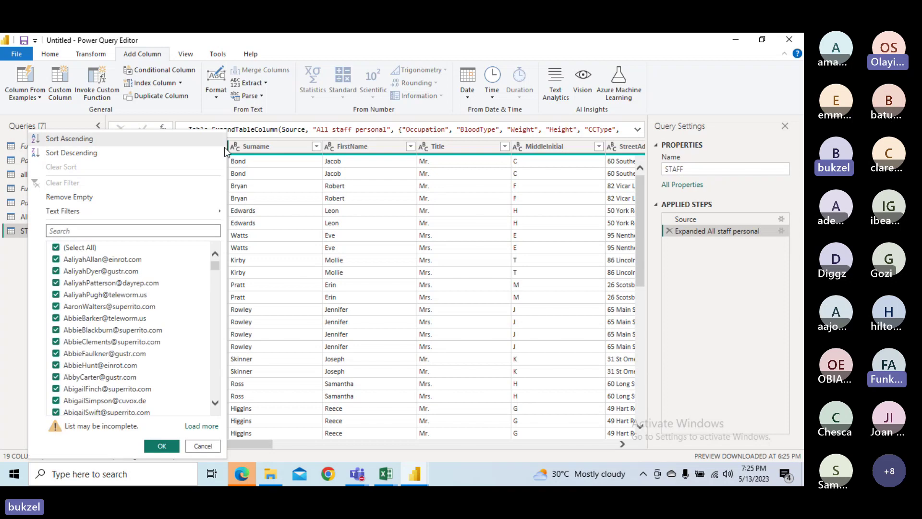
left_click(202, 446)
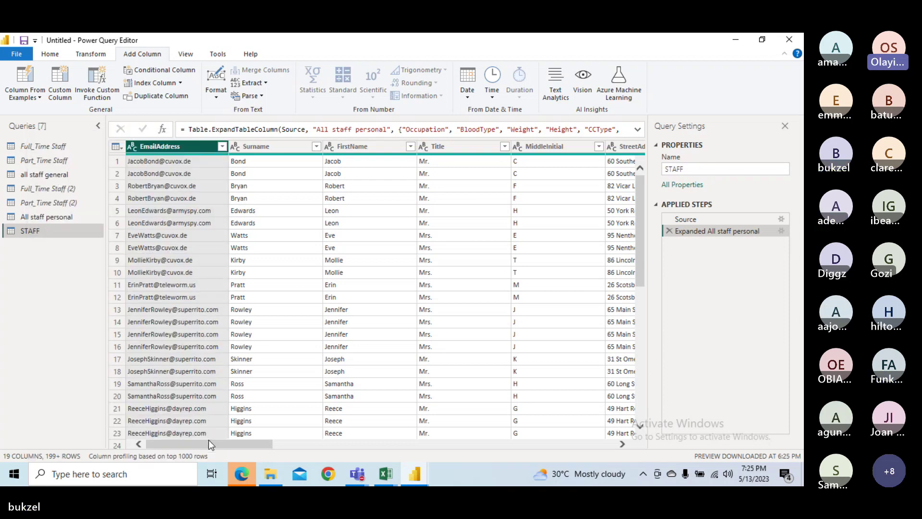
right_click(182, 150)
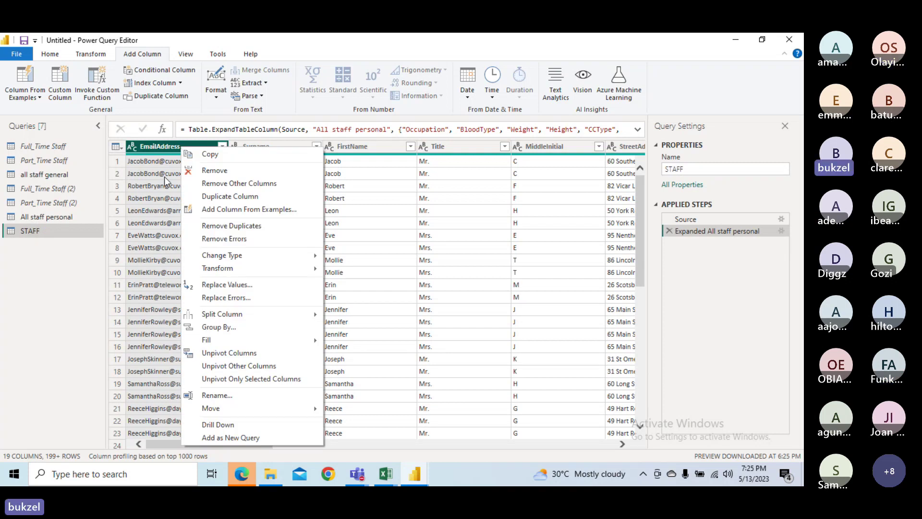
left_click(159, 200)
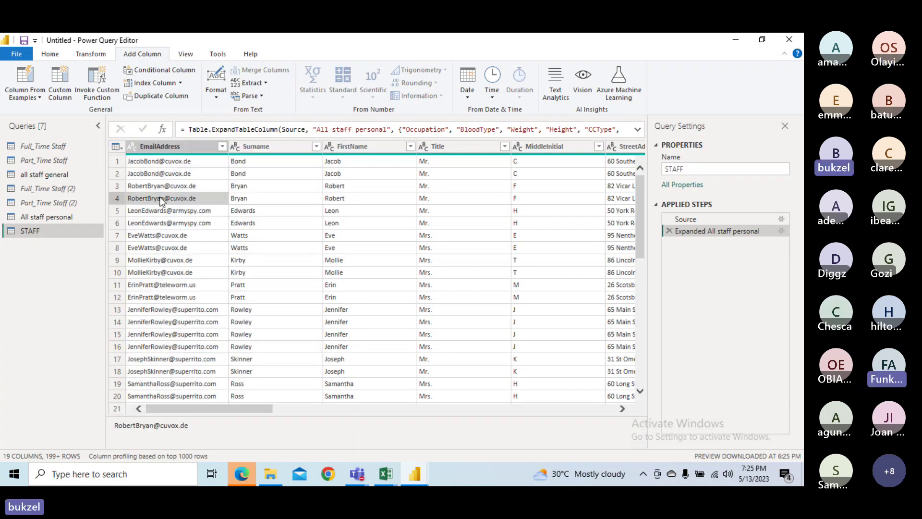
left_click(188, 142)
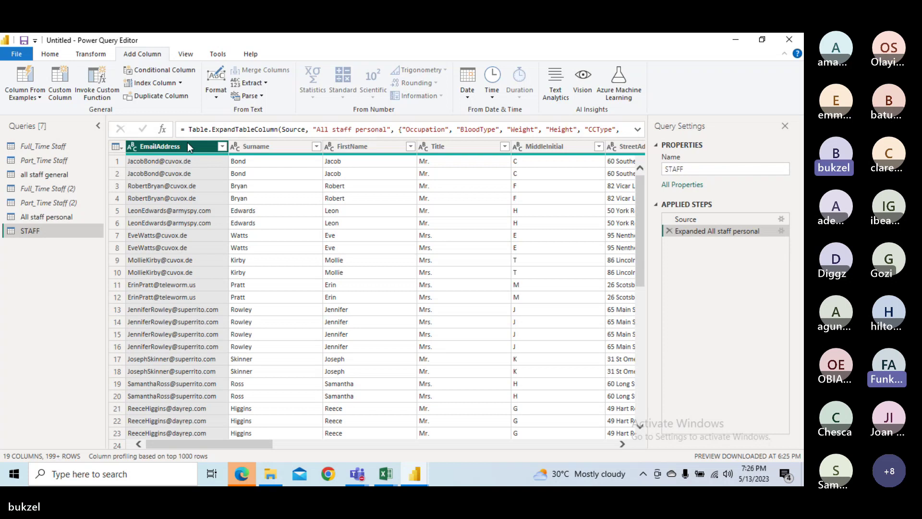
right_click(187, 145)
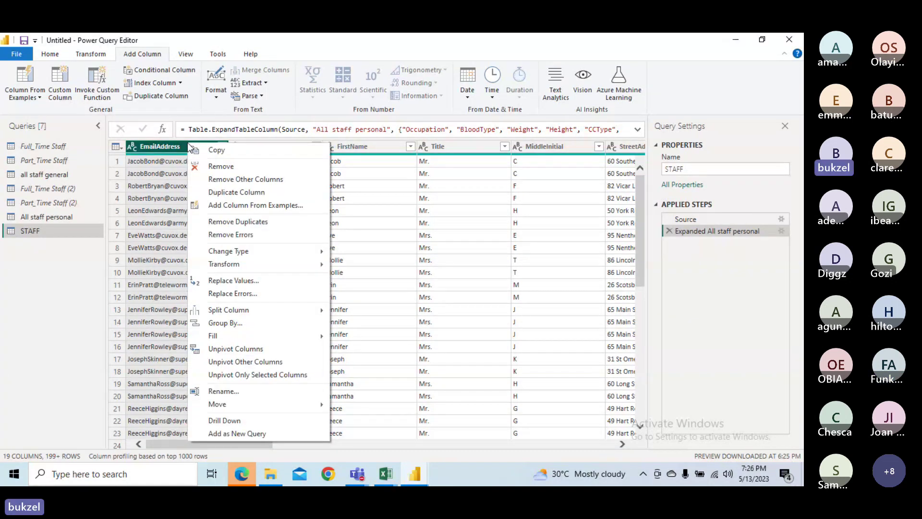
left_click(265, 192)
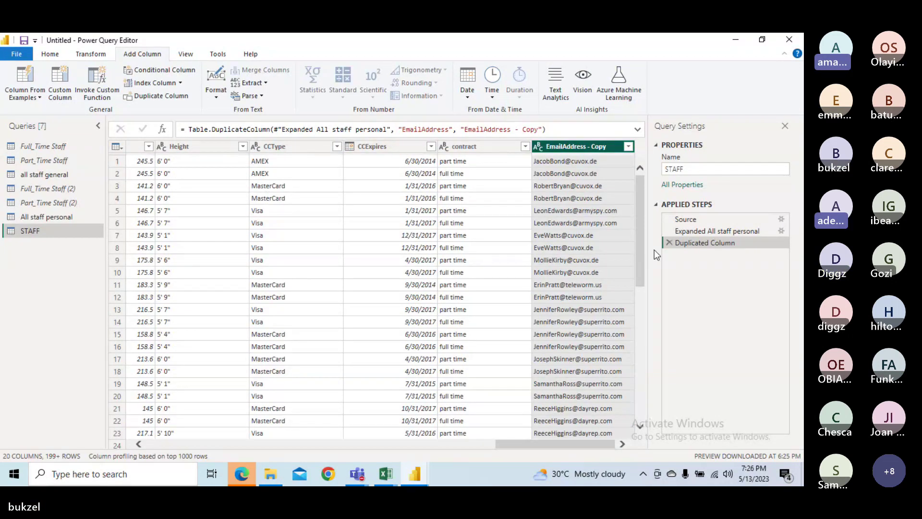
left_click(670, 243)
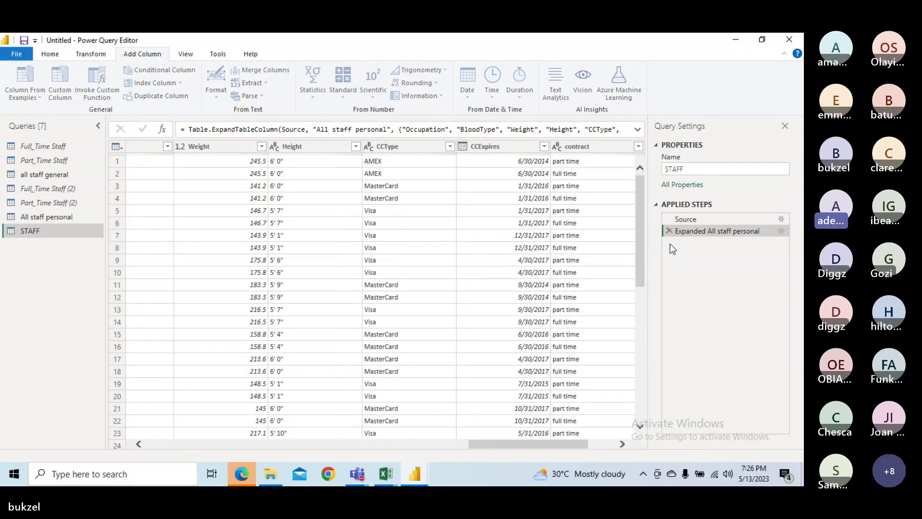
Remove duplicate rows from the STAFF query based on the EmailAddress column
left_click(281, 443)
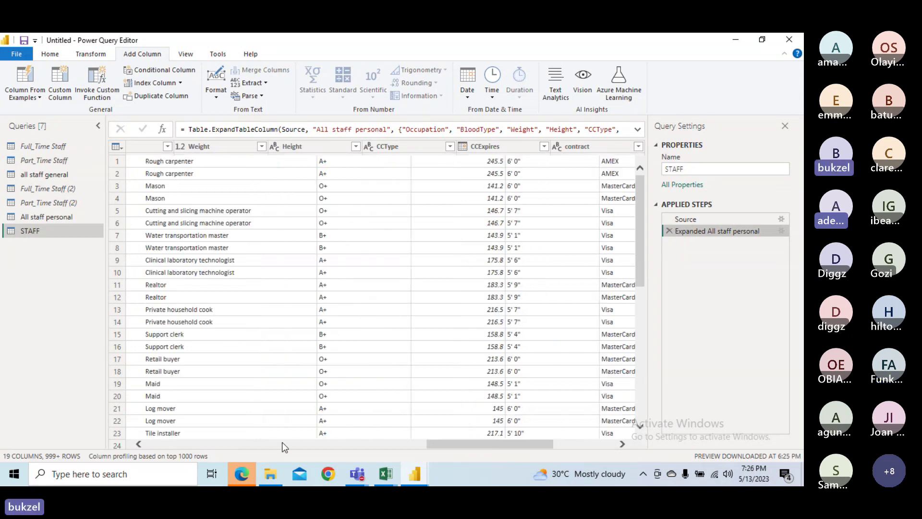
left_click(282, 443)
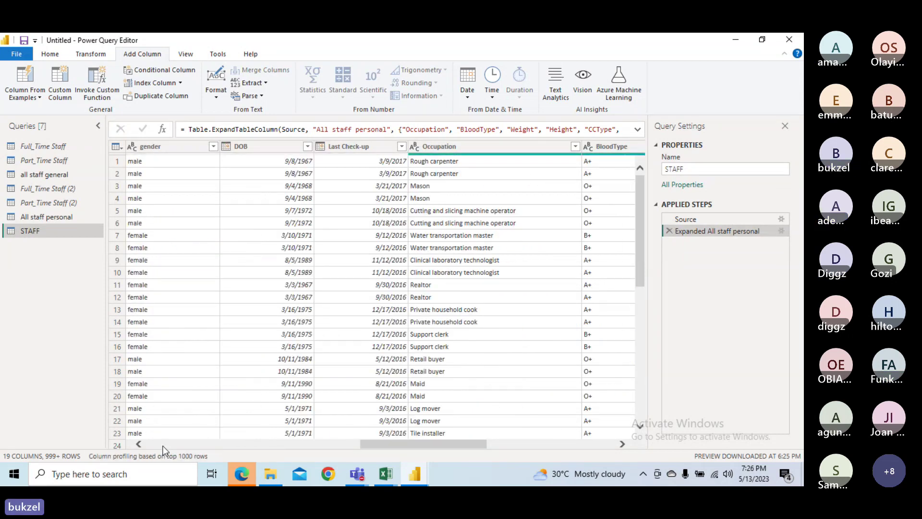
left_click(163, 445)
left_click(150, 445)
left_click(151, 445)
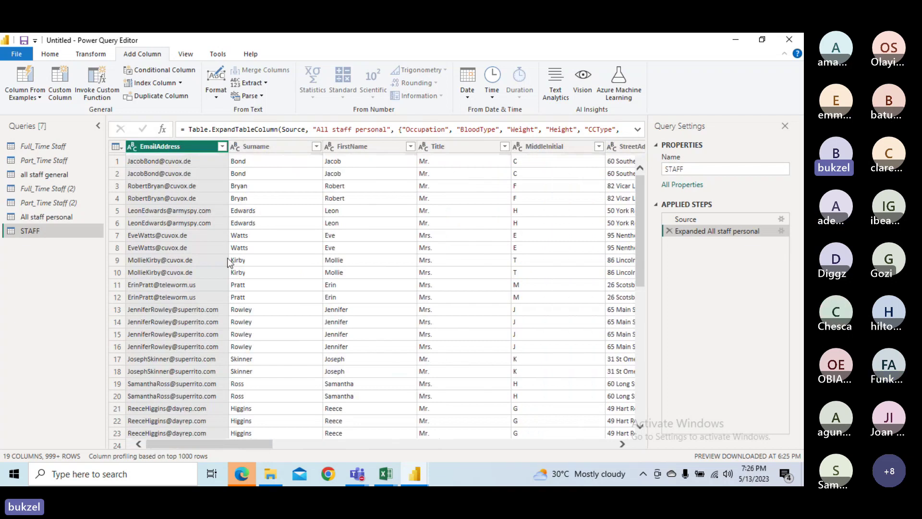
right_click(195, 147)
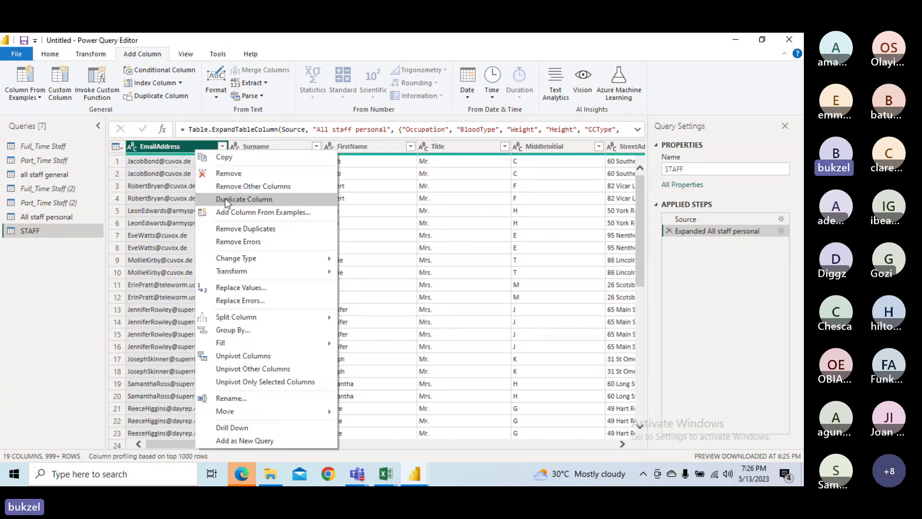
left_click(224, 228)
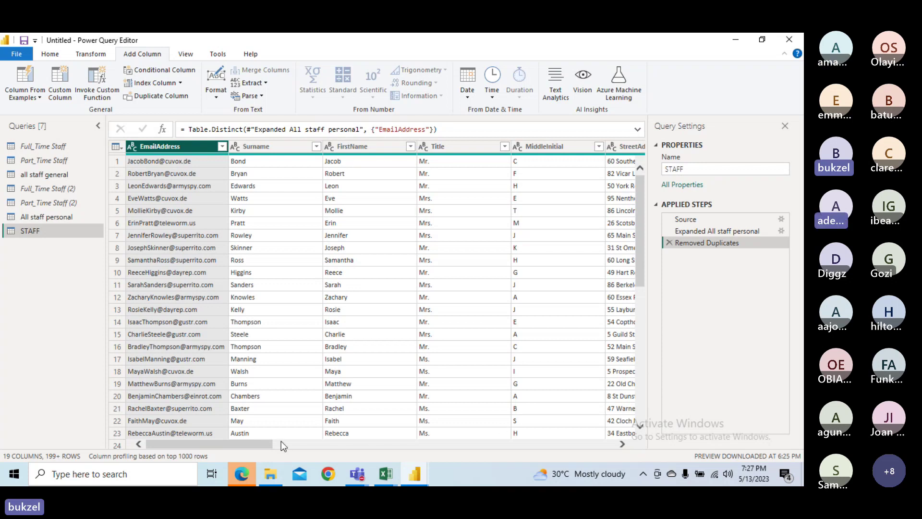
Turn on column distribution, column quality and column profile to examine the columns of the STAFF query
left_click_drag(268, 444, 406, 483)
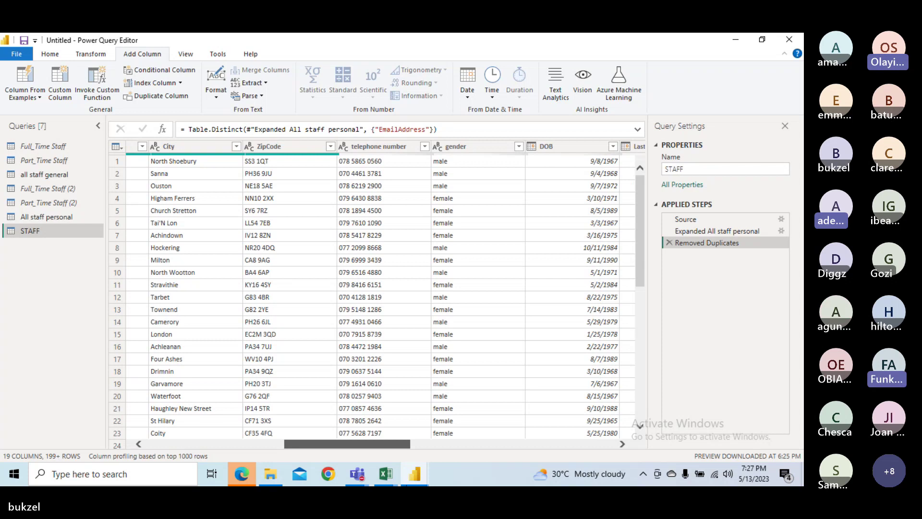
left_click_drag(406, 483, 564, 486)
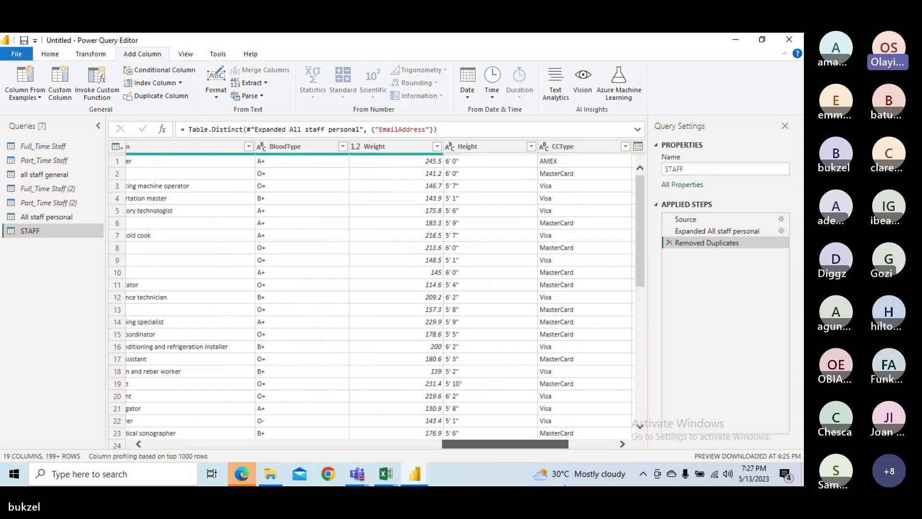
left_click_drag(564, 443, 611, 444)
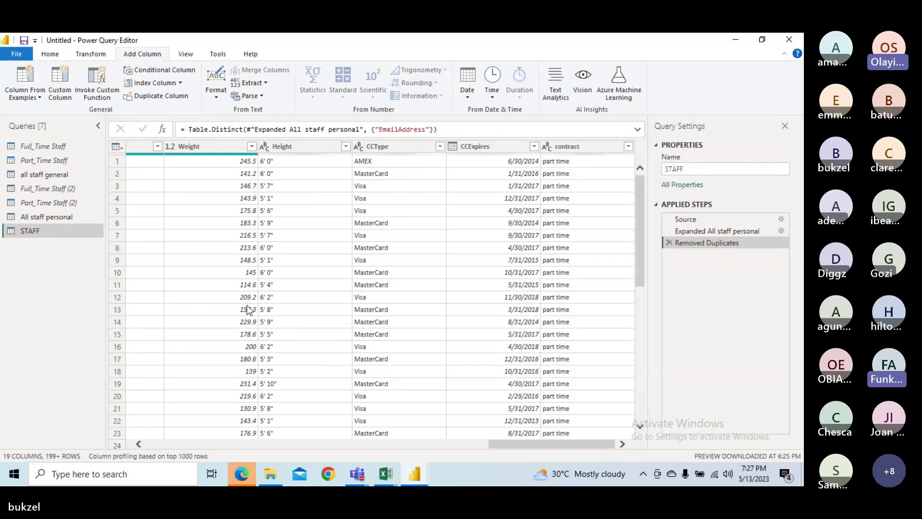
left_click(184, 56)
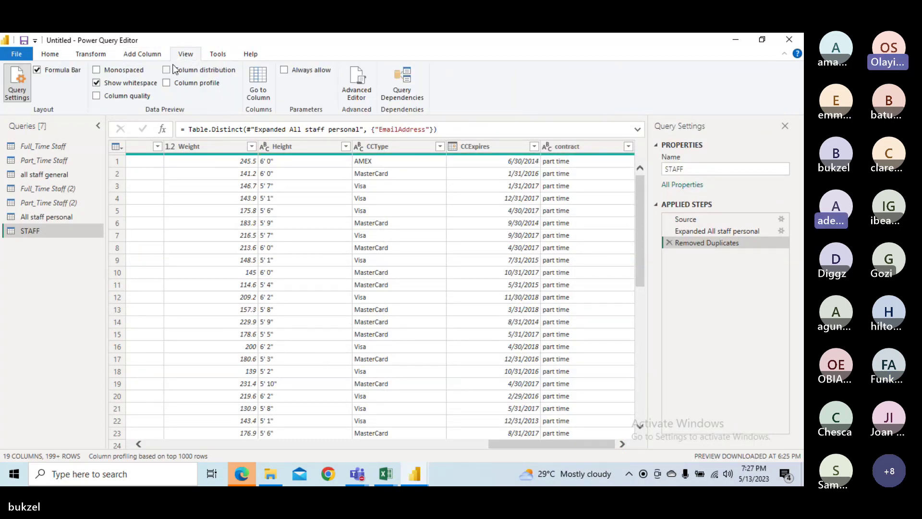
left_click(174, 69)
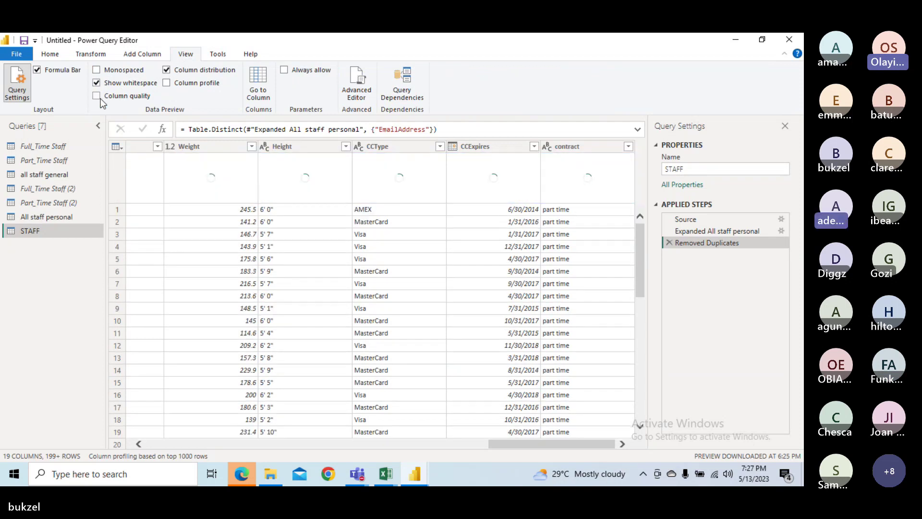
left_click(96, 97)
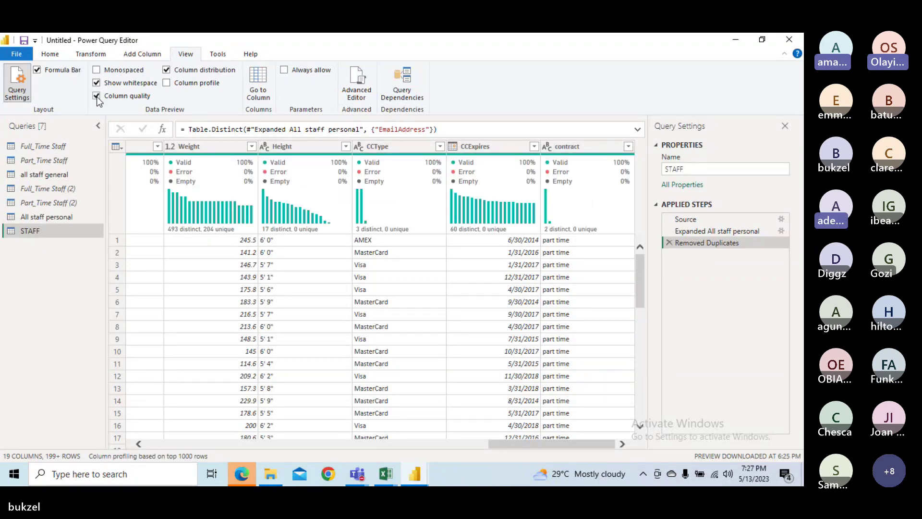
left_click(166, 83)
left_click(166, 83)
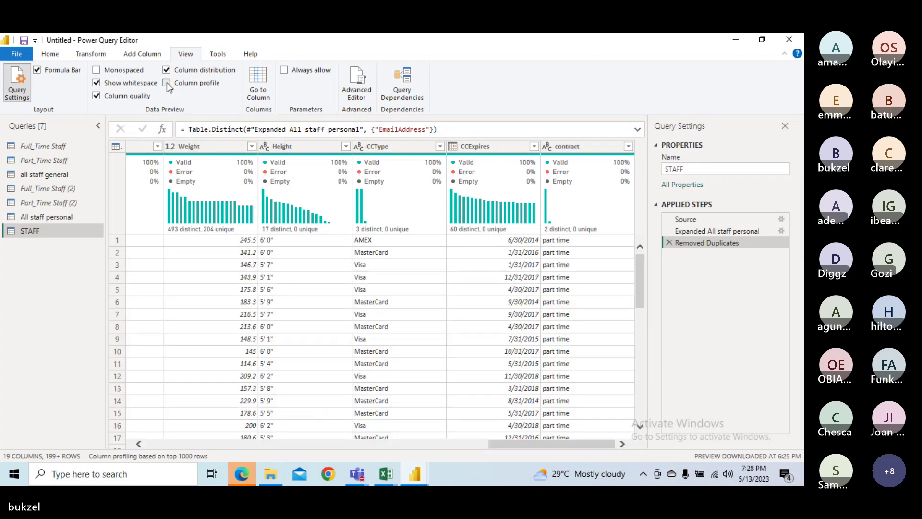
left_click(166, 83)
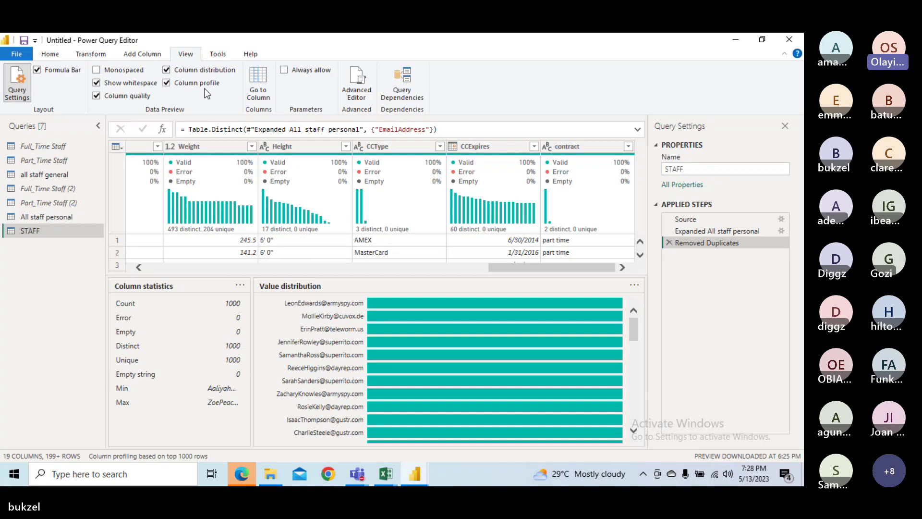
Turn off column profile, column distribution and column quality in the data preview
left_click(167, 82)
left_click(166, 70)
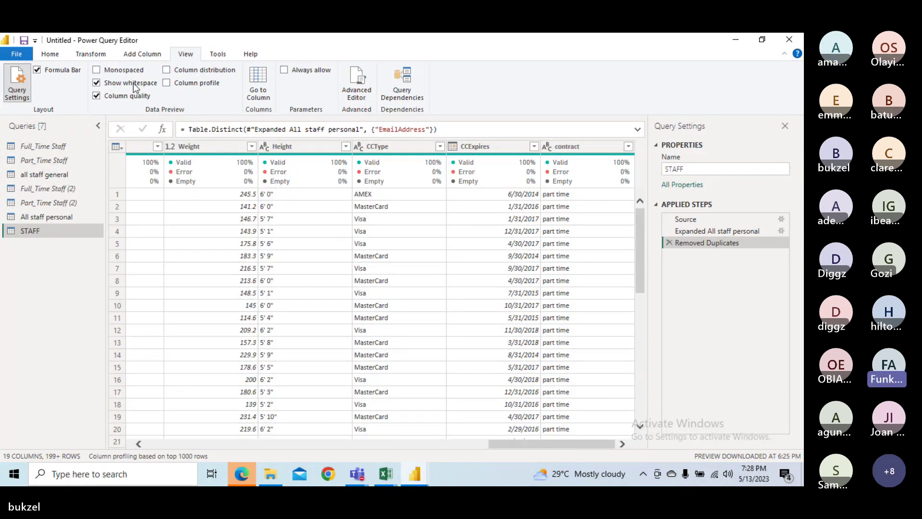
left_click(97, 96)
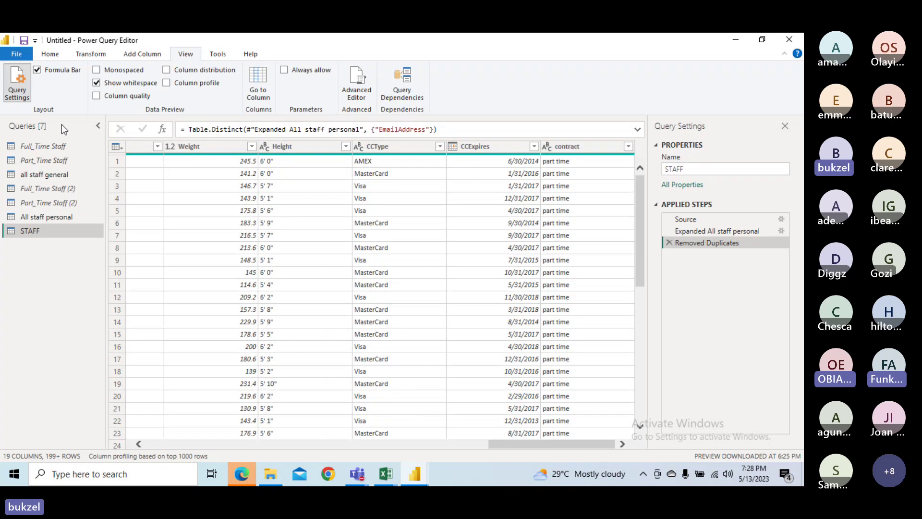
Disable loading of the All staff personal and all staff general queries into the data model
right_click(59, 218)
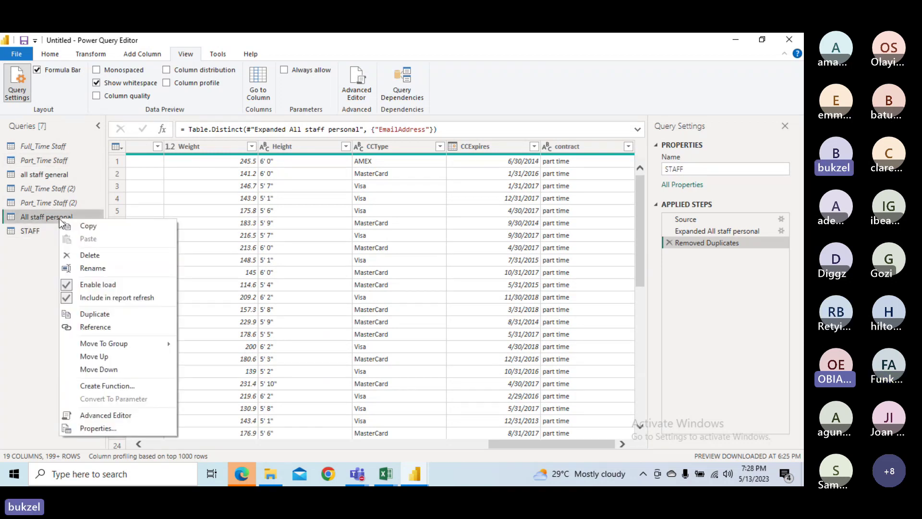
left_click(81, 284)
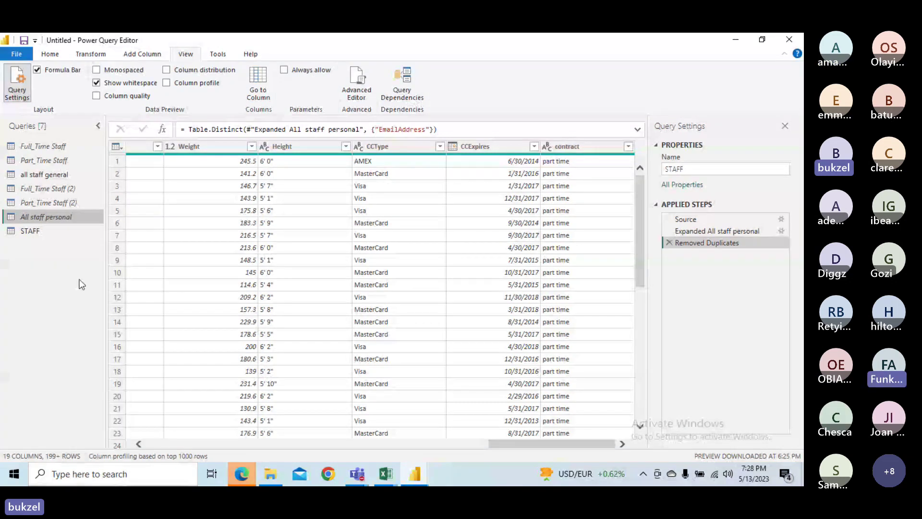
right_click(65, 173)
left_click(89, 237)
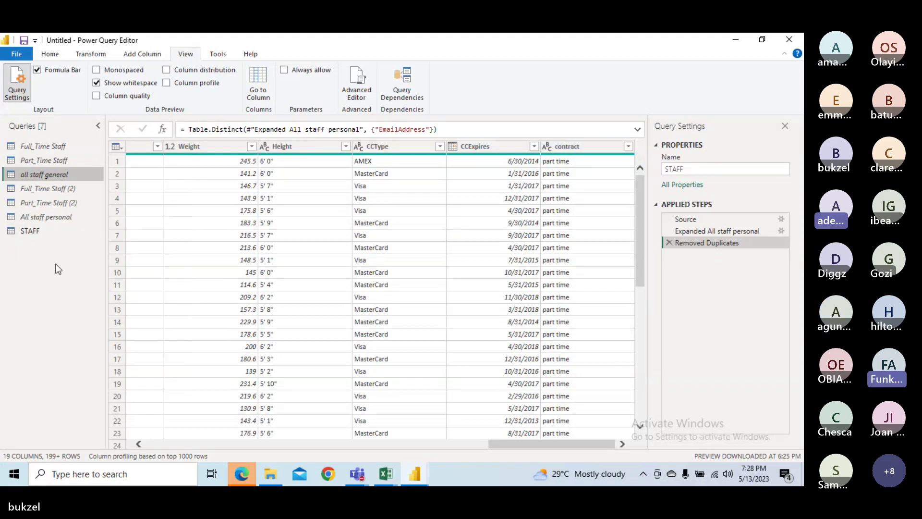
Apply the pending query changes and close the Power Query Editor
left_click(45, 57)
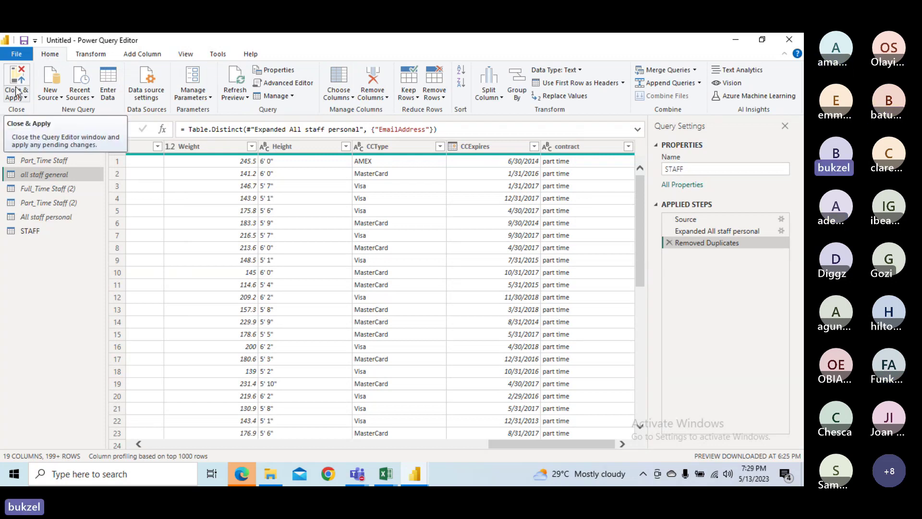
left_click(16, 92)
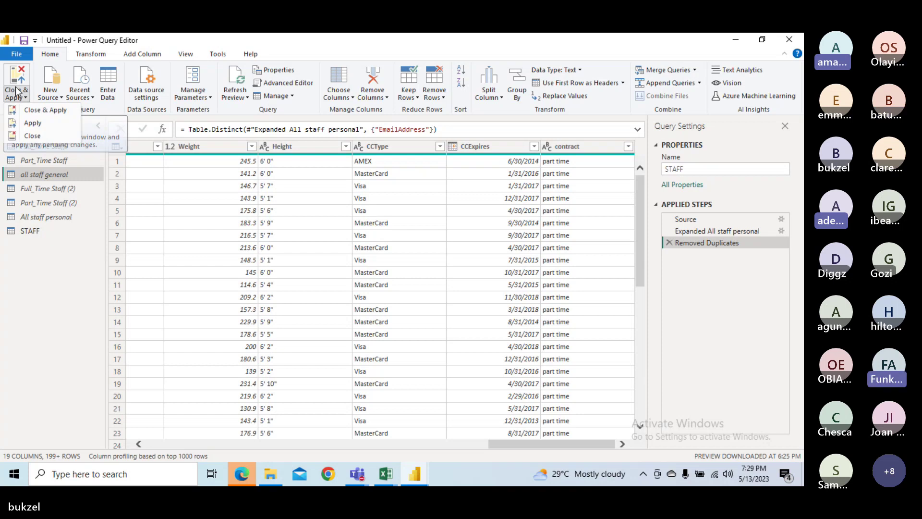
left_click(29, 110)
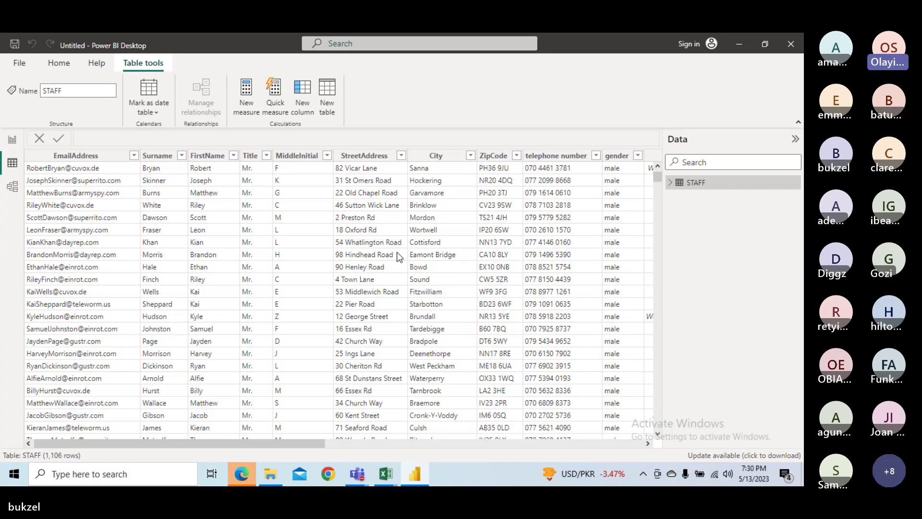
Change from the STAFF data table to the blank report canvas of Page 1
left_click(416, 481)
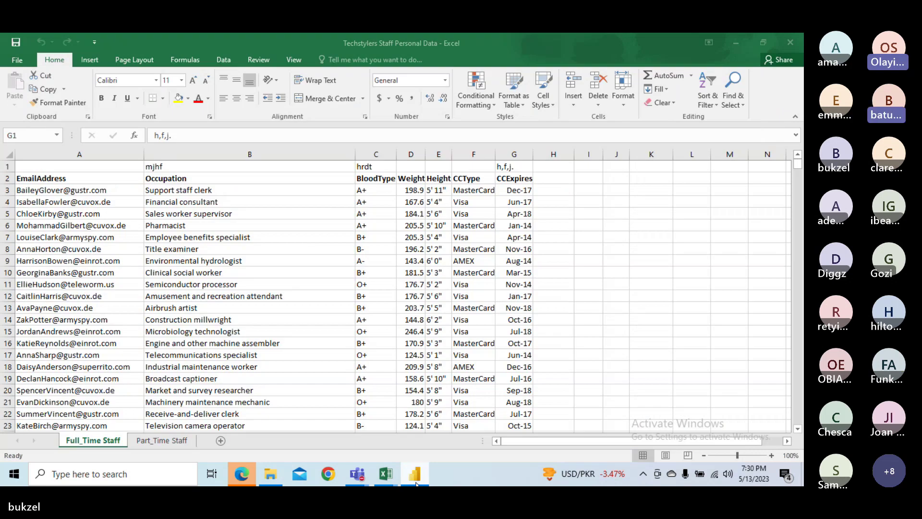
left_click(416, 480)
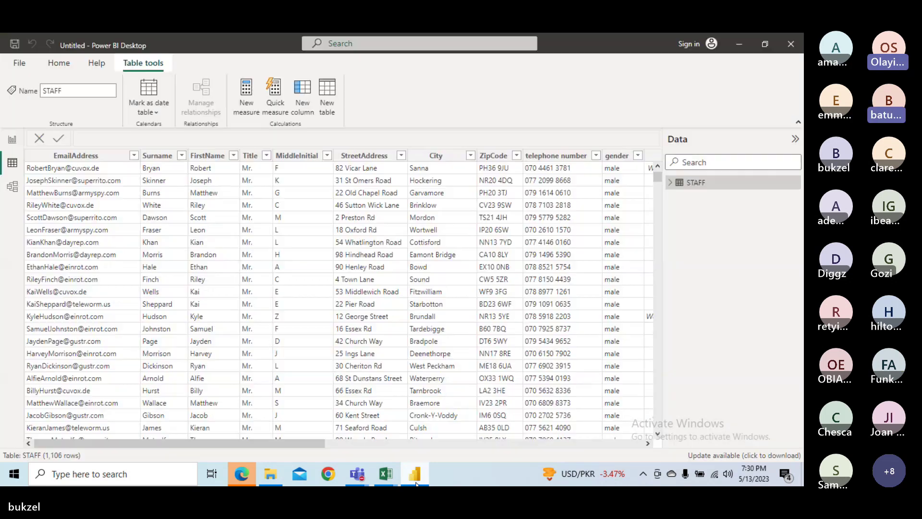
left_click(26, 61)
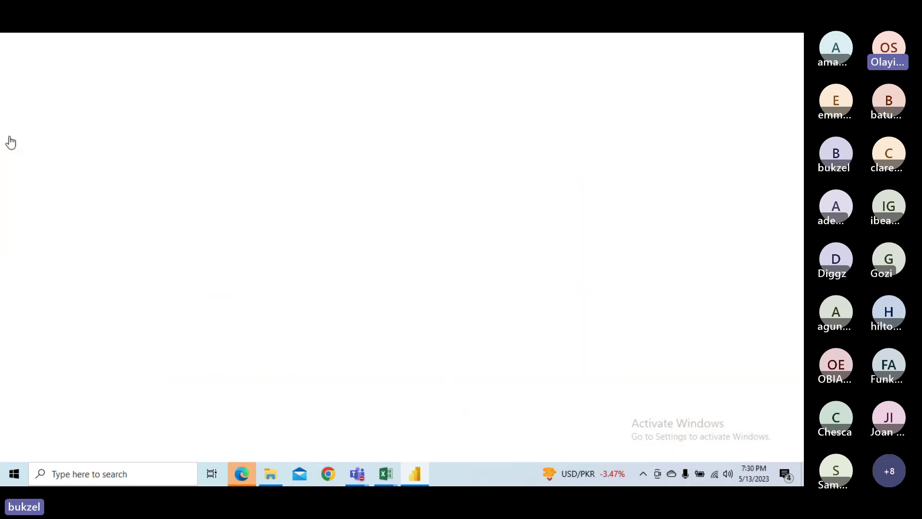
key("Escape")
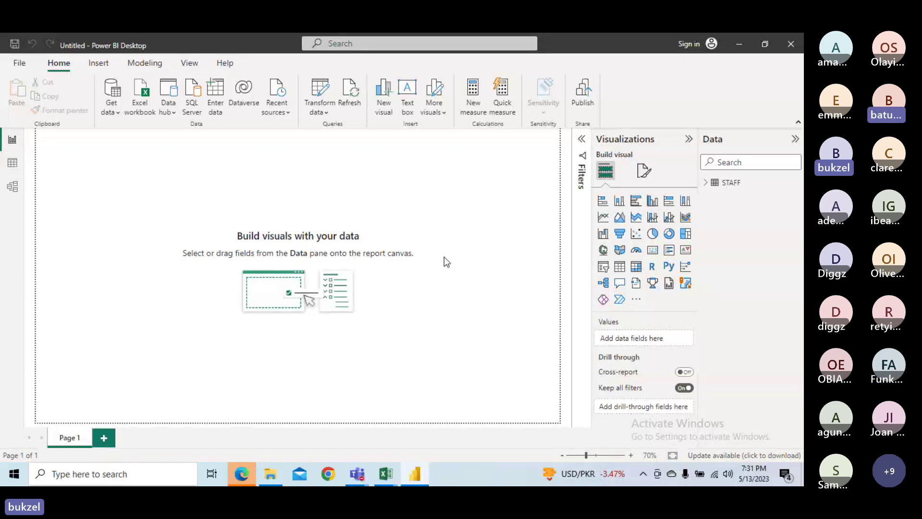
Insert a Q&A visual on the report page, dismiss its synonyms setup, and ask it for STAFF BY GENDER
double_click(415, 244)
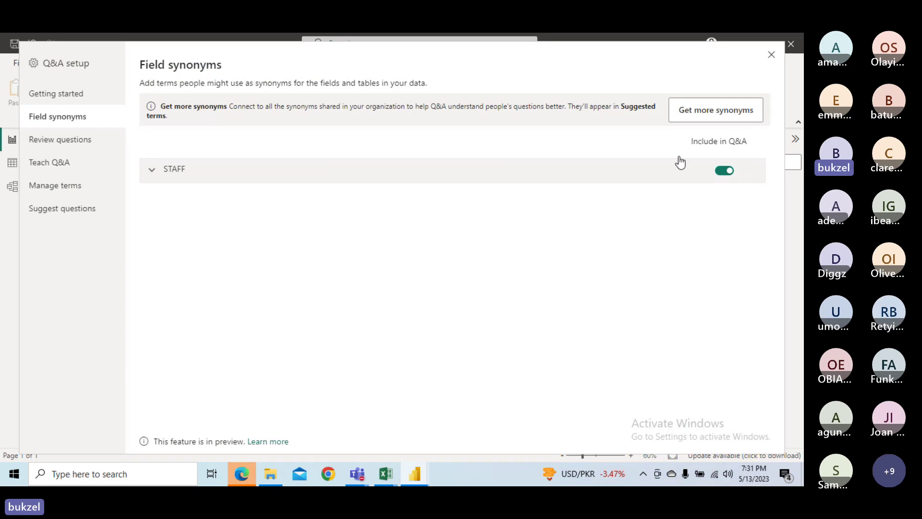
left_click(771, 57)
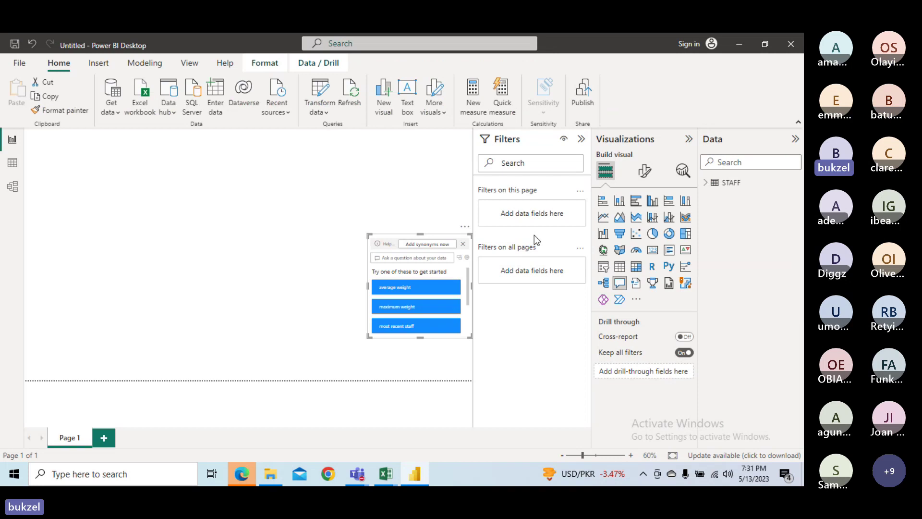
left_click(427, 257)
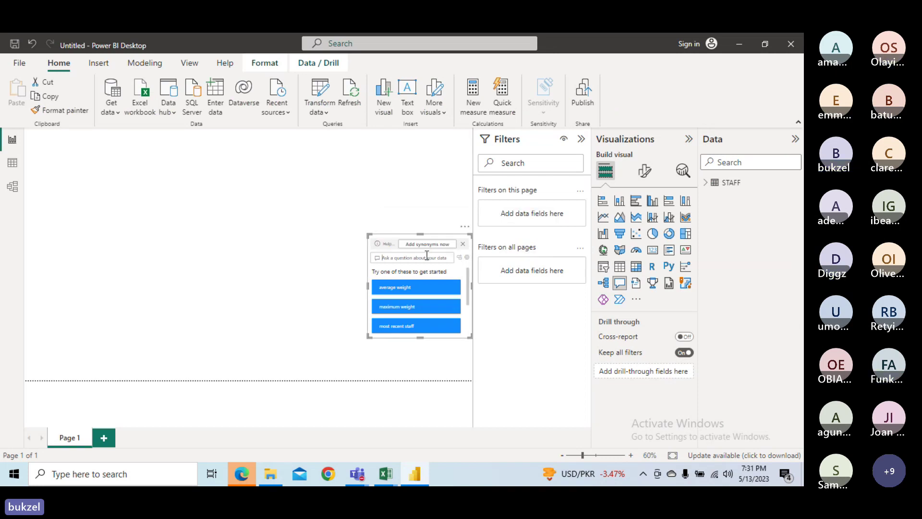
type("STAFF")
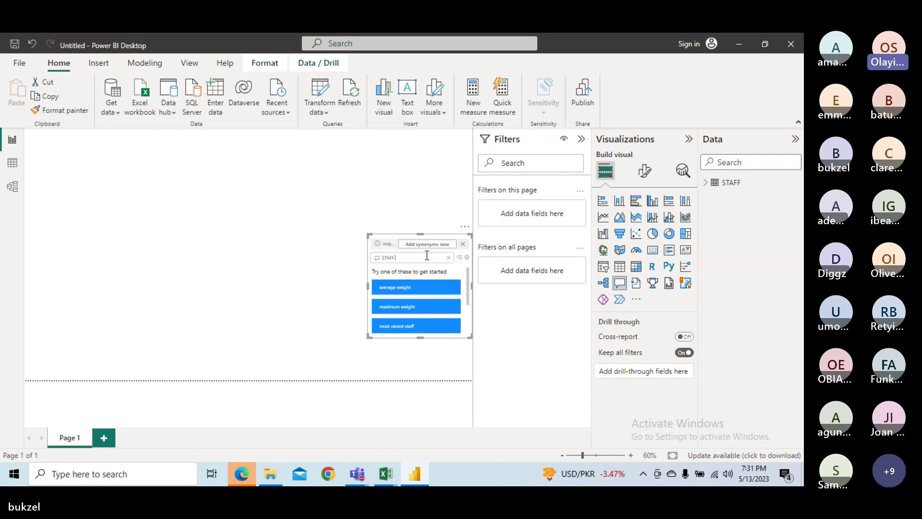
type(" BY GENDER")
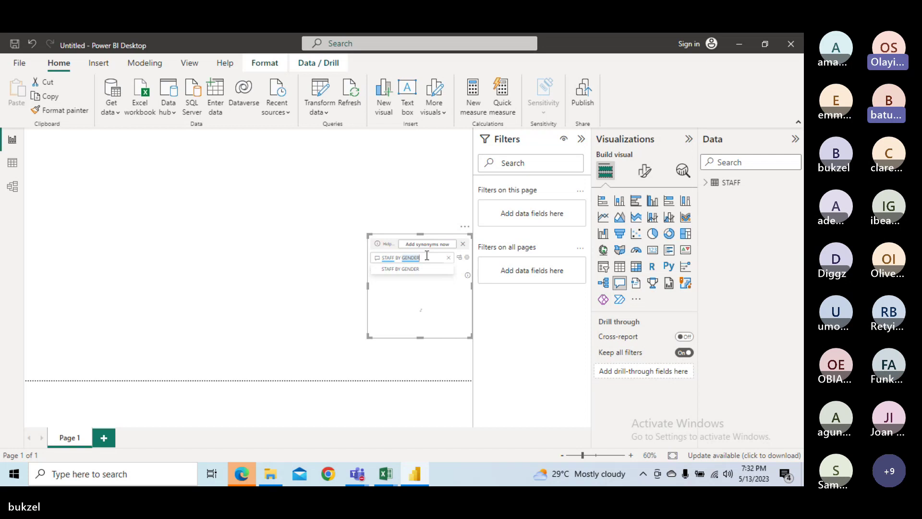
left_click(414, 272)
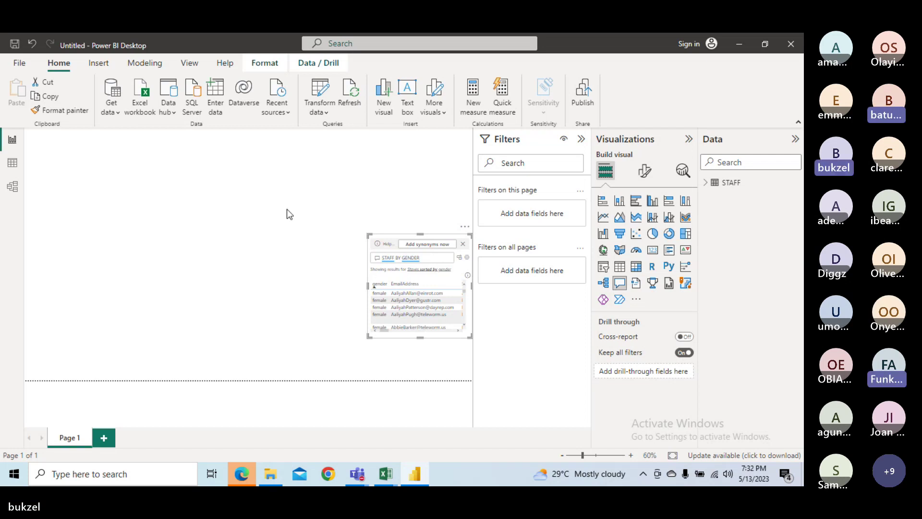
Enlarge the Q&A visual and change its question to COUNT OF STAFF BY GENDER
left_click_drag(370, 235, 284, 202)
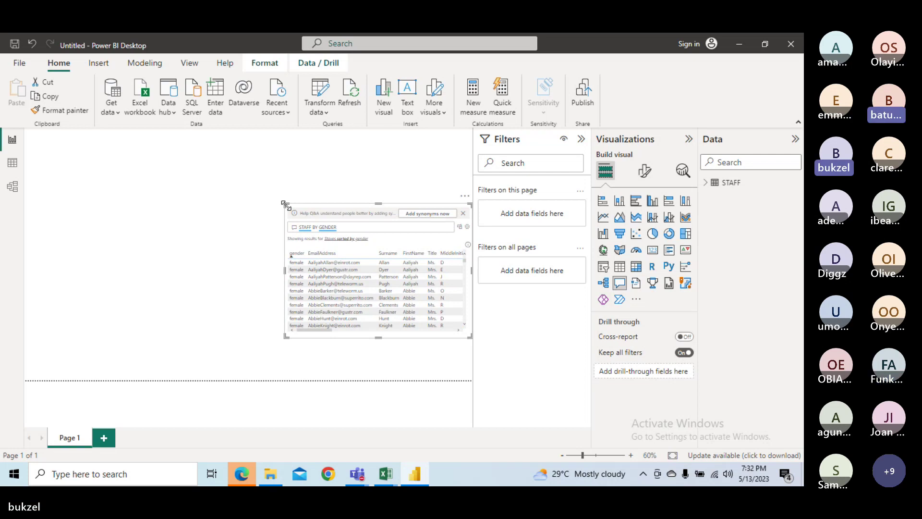
left_click_drag(286, 205, 252, 198)
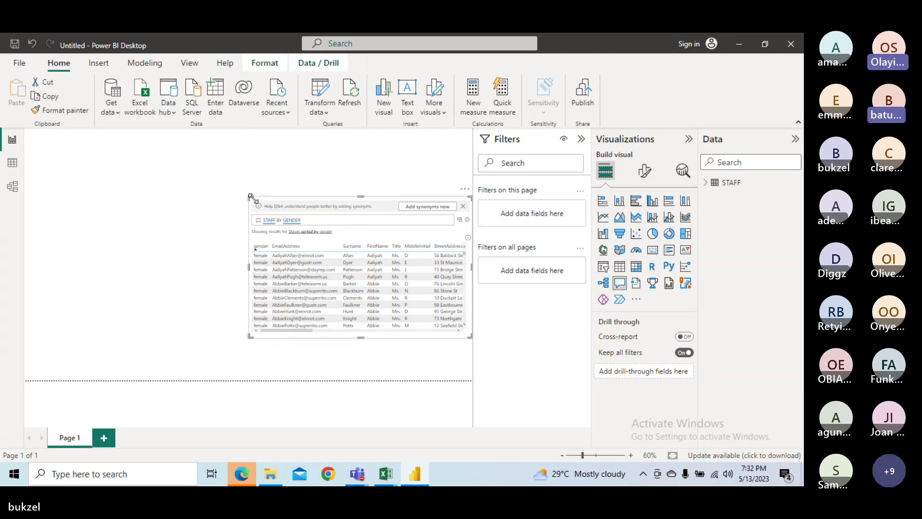
double_click(321, 222)
left_click(321, 222)
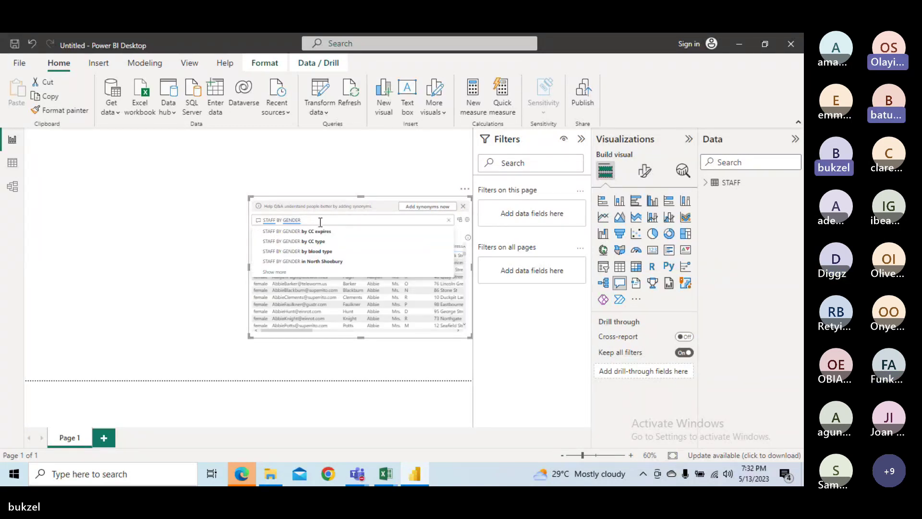
double_click(262, 219)
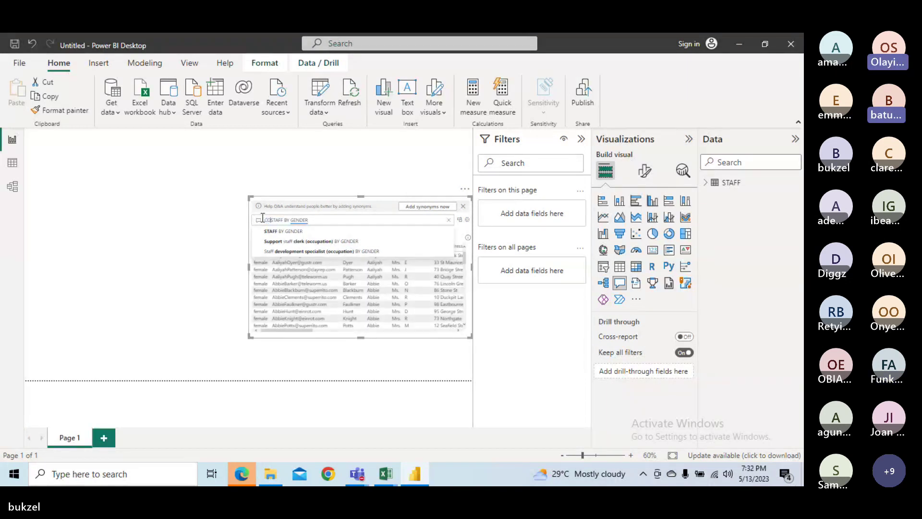
left_click(262, 219)
type("COUNT OF")
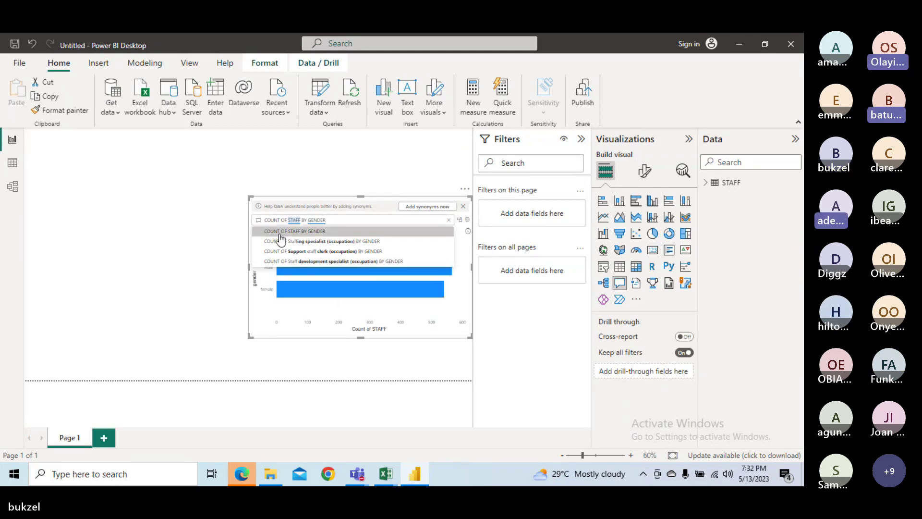
left_click(280, 235)
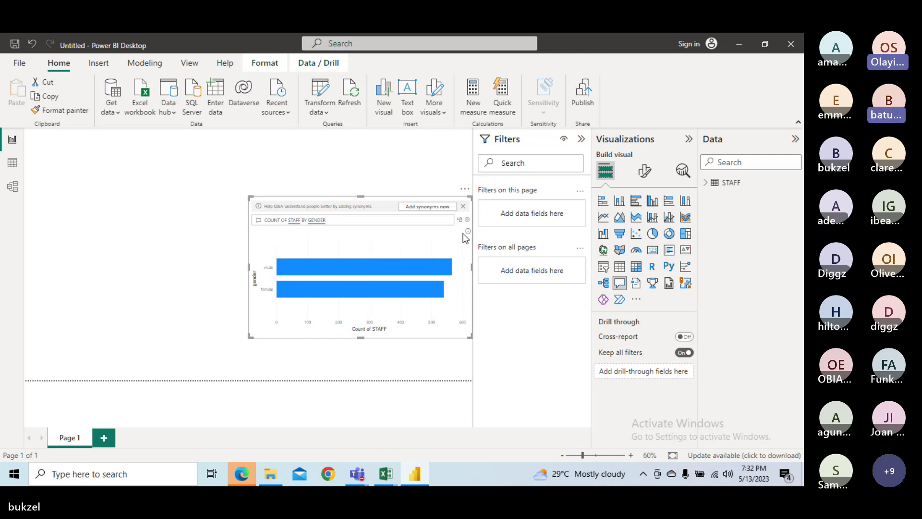
Convert the Q&A result into a standard visual and enlarge the resulting bar chart slightly
mouse_move(465, 232)
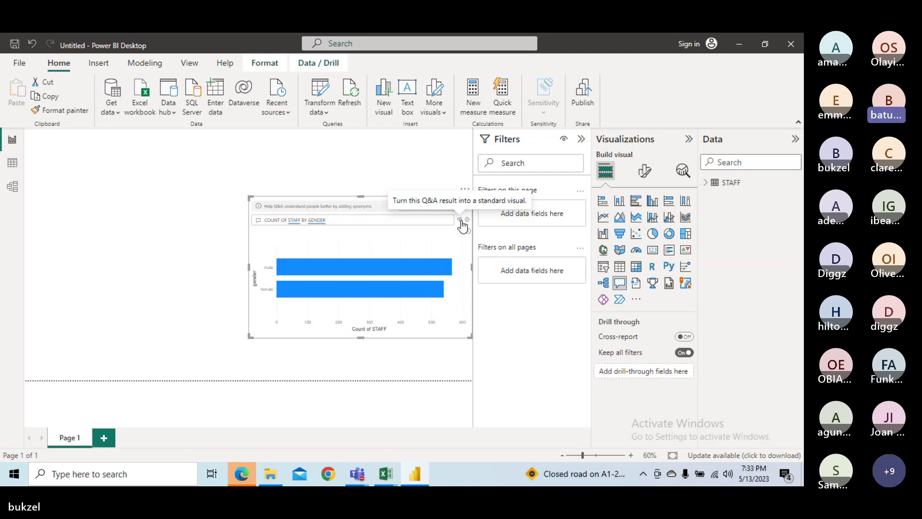
left_click(461, 220)
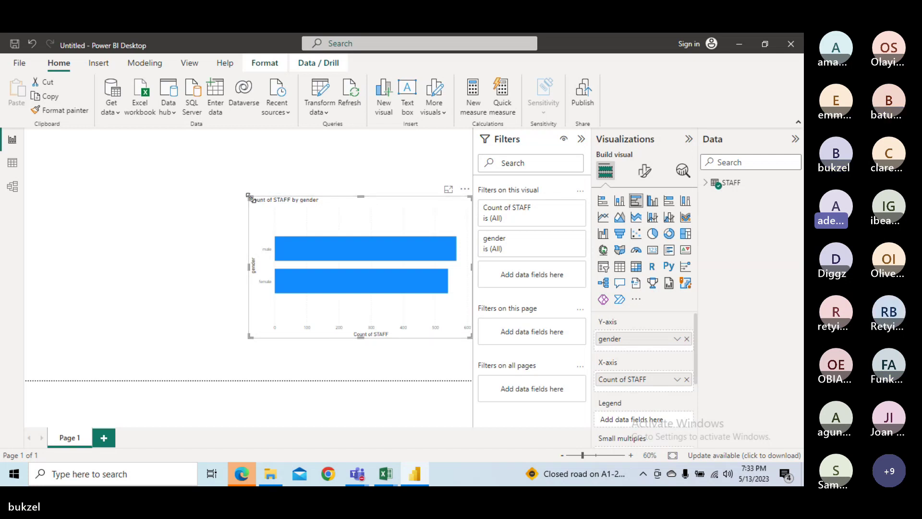
left_click_drag(249, 196, 226, 179)
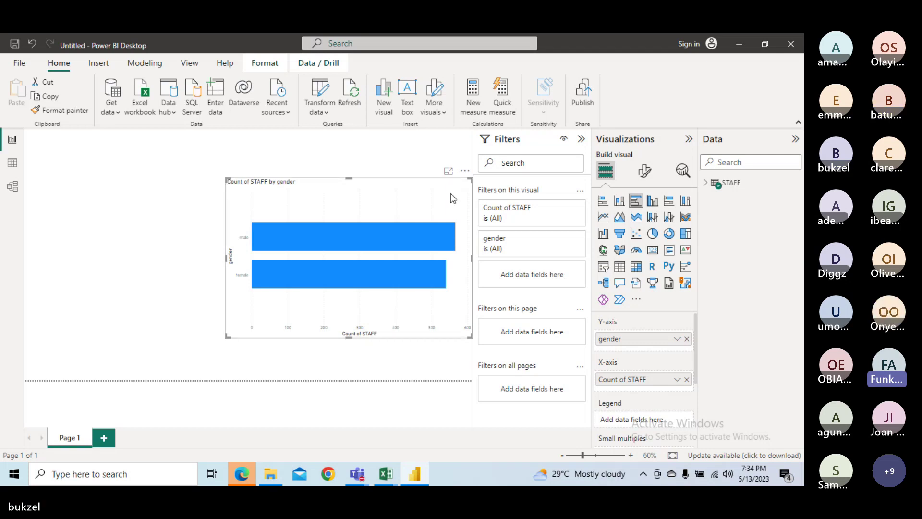
left_click(465, 171)
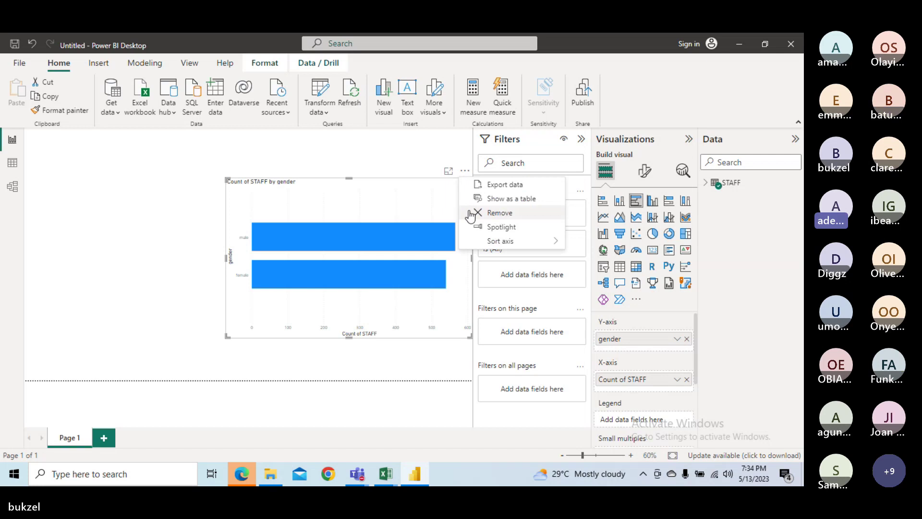
left_click(227, 177)
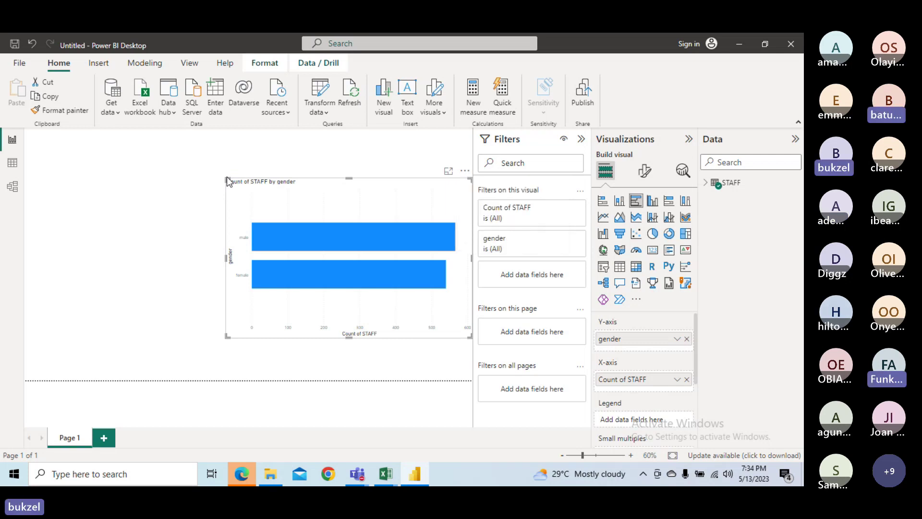
left_click(226, 180)
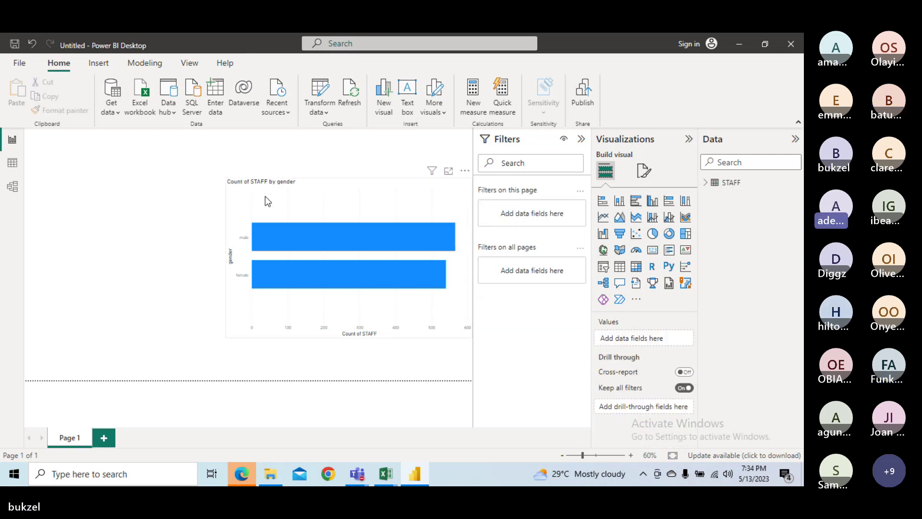
Shrink the Count of STAFF by gender chart and move it to the upper-left corner of the report page
left_click(227, 187)
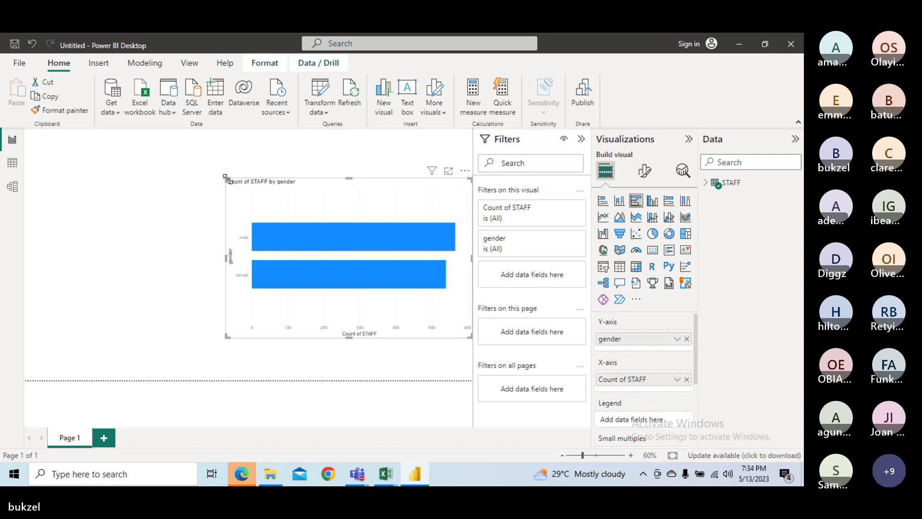
left_click_drag(227, 178, 273, 259)
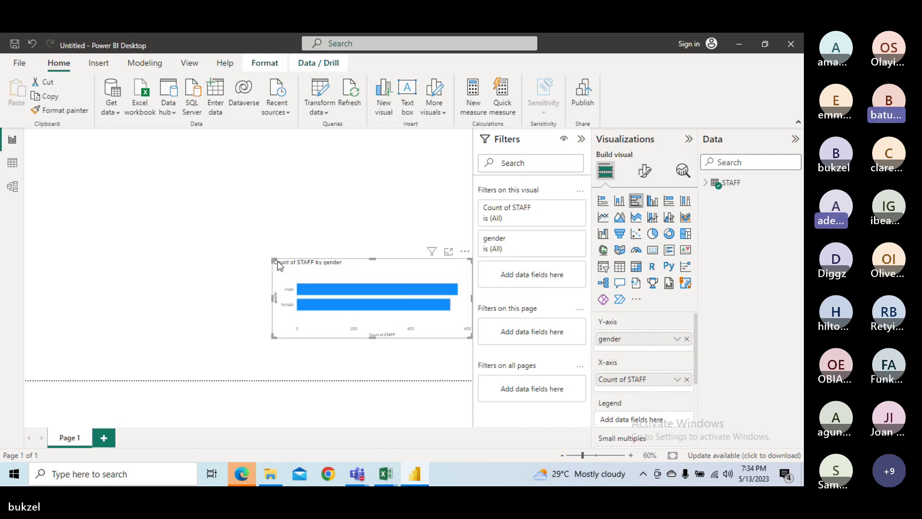
left_click_drag(272, 259, 303, 300)
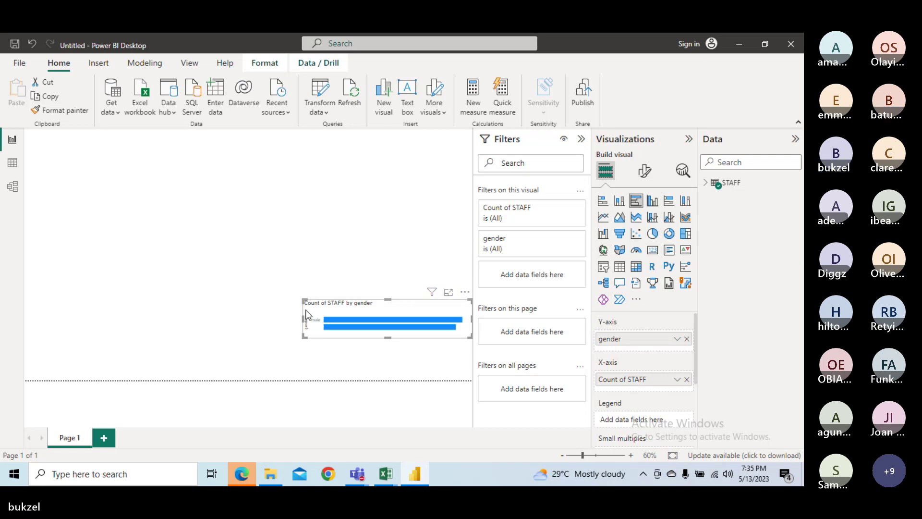
left_click_drag(306, 310, 330, 298)
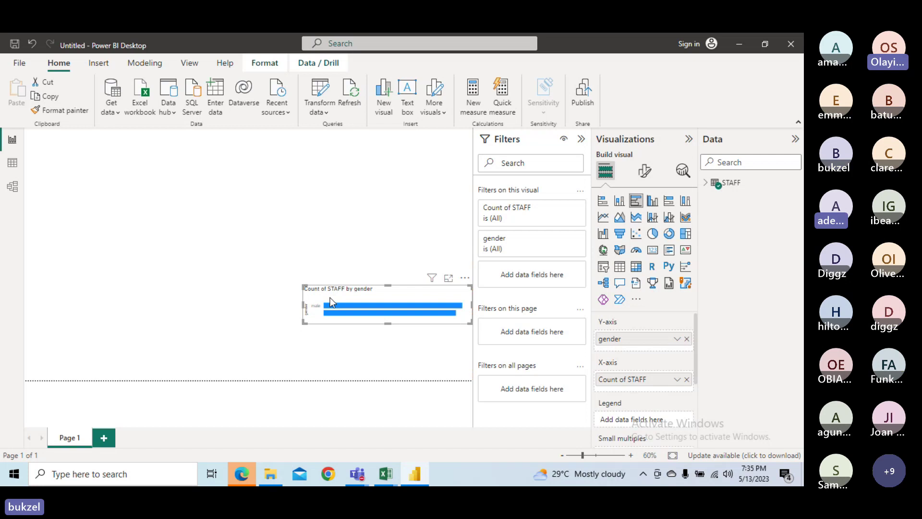
left_click(301, 298)
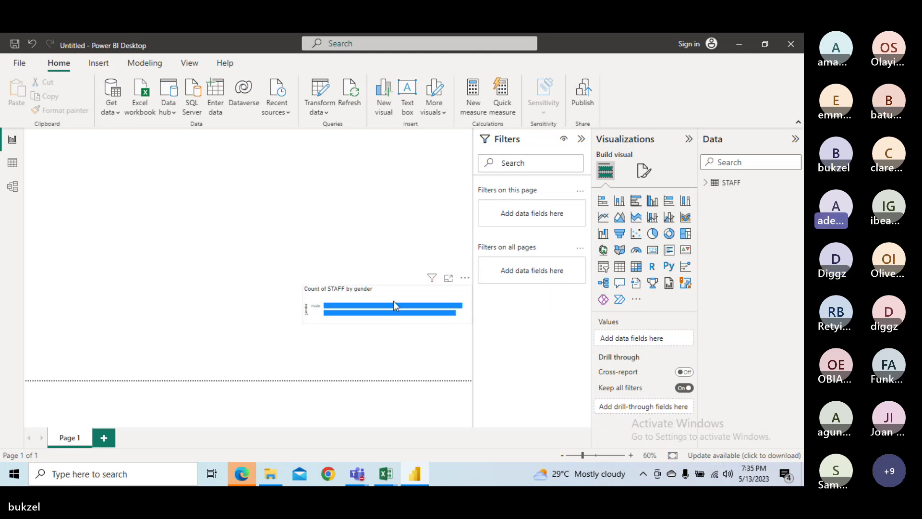
left_click_drag(389, 305, 110, 176)
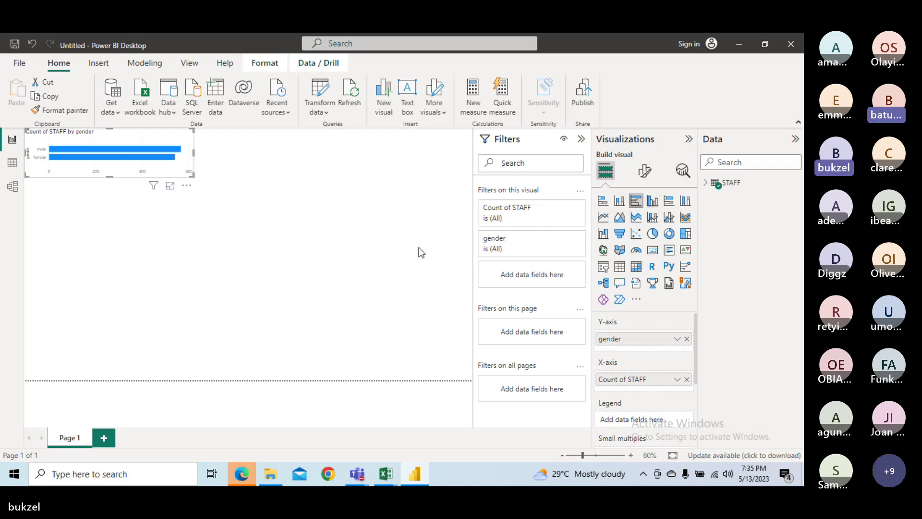
double_click(362, 248)
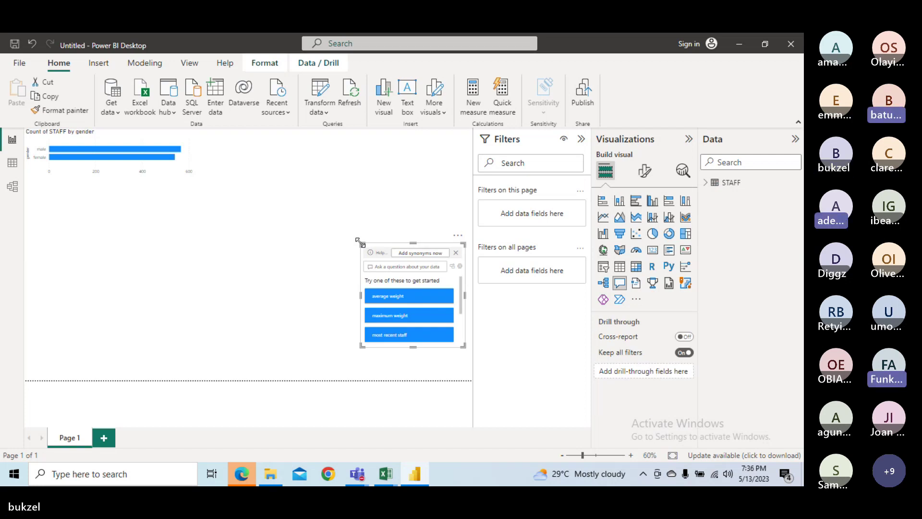
left_click(458, 237)
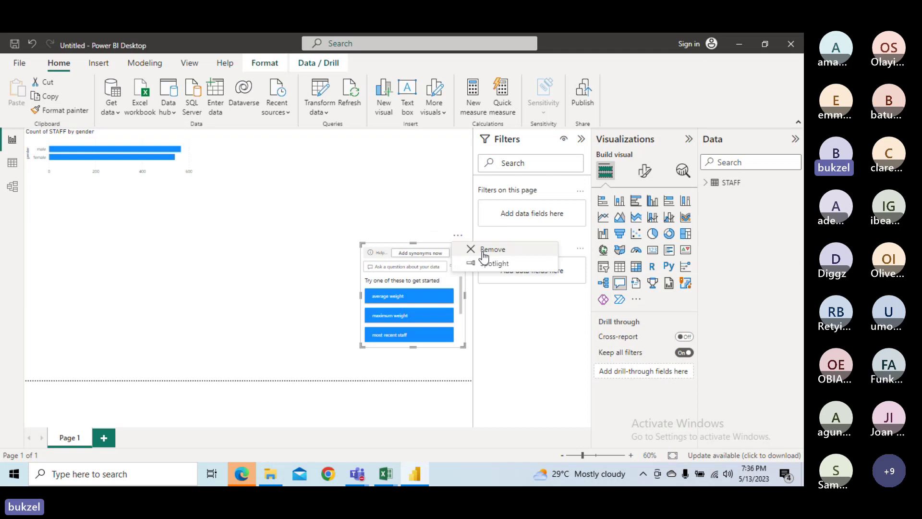
left_click(484, 250)
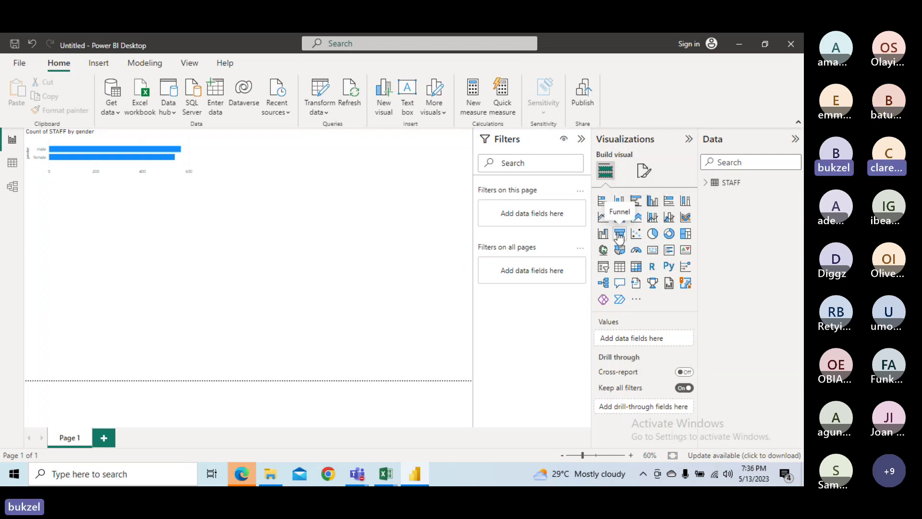
Expand the STAFF table and look through its list of fields
left_click(708, 185)
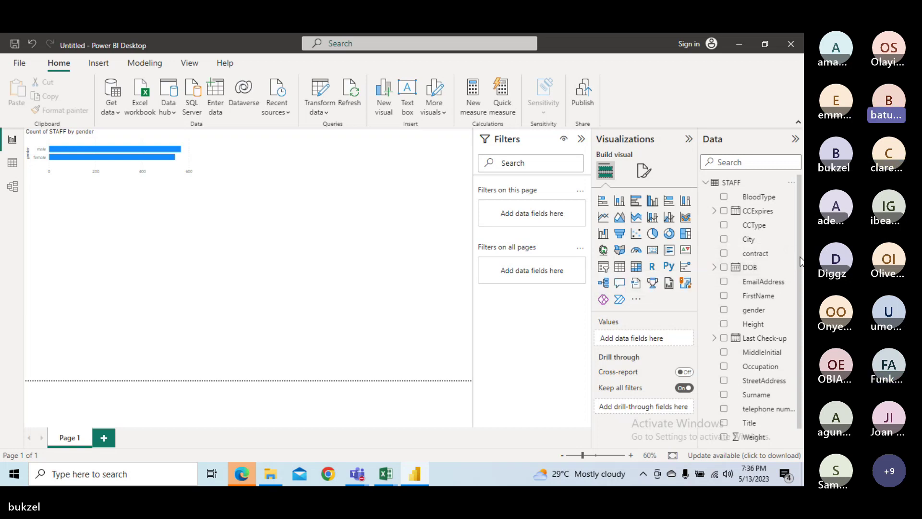
scroll(799, 268, "down", 2)
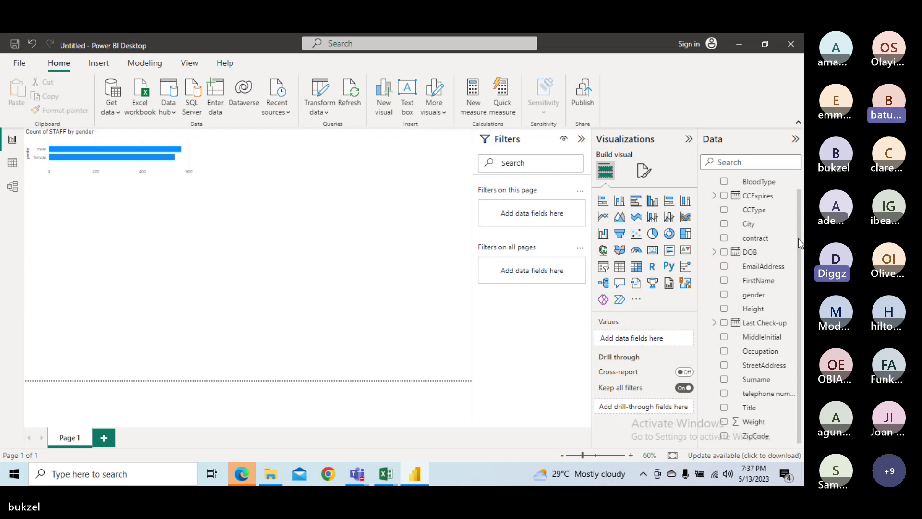
scroll(787, 225, "up", 2)
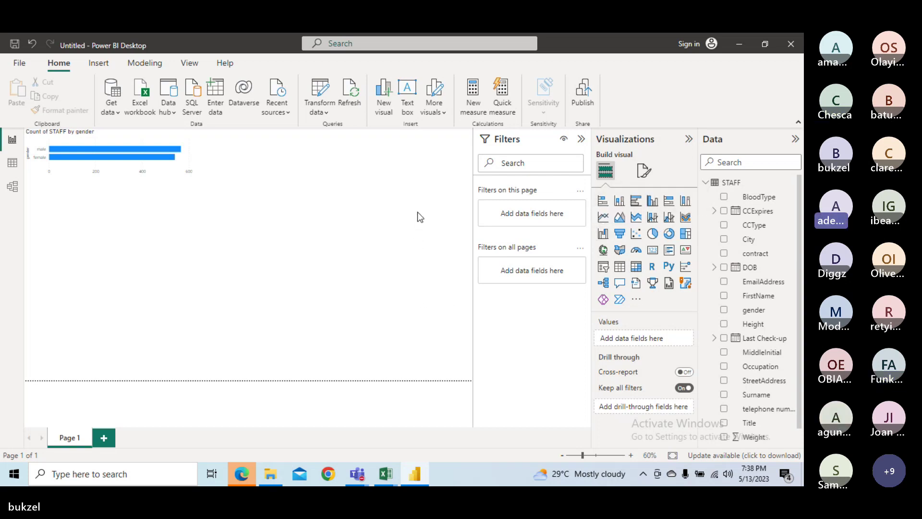
double_click(256, 346)
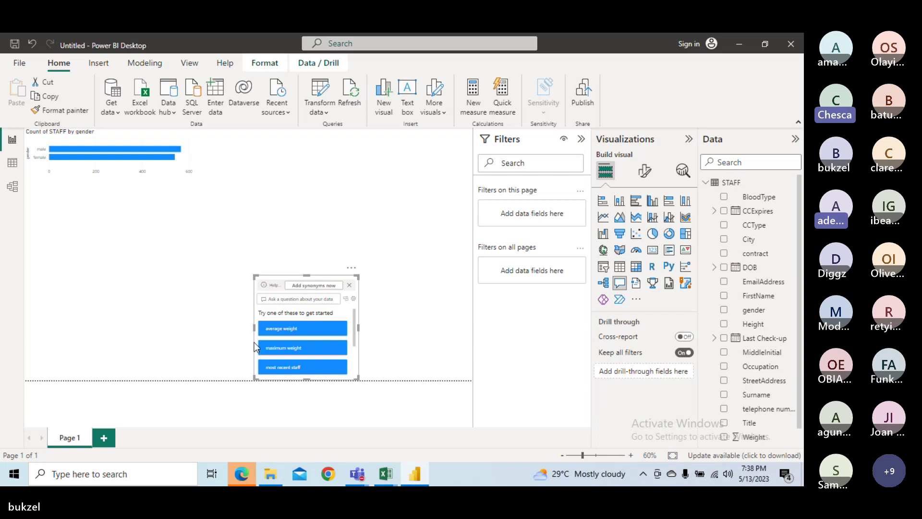
left_click(351, 271)
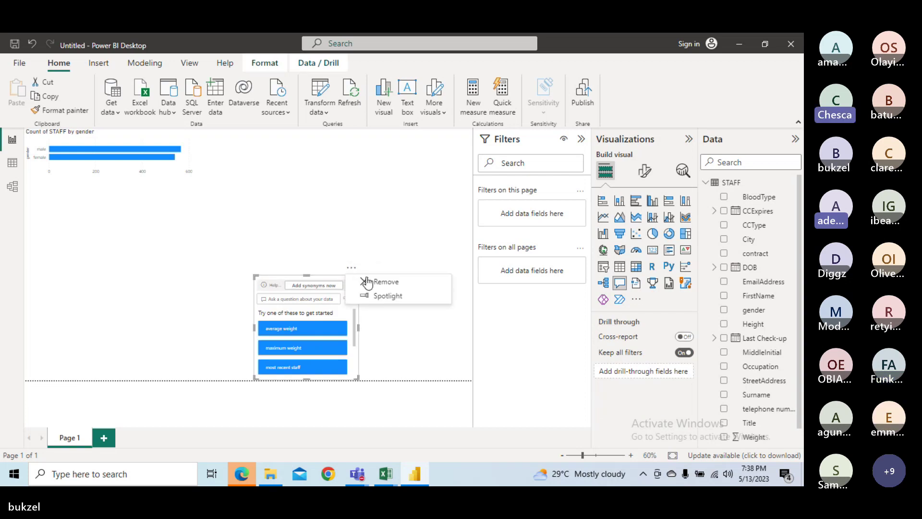
left_click(374, 280)
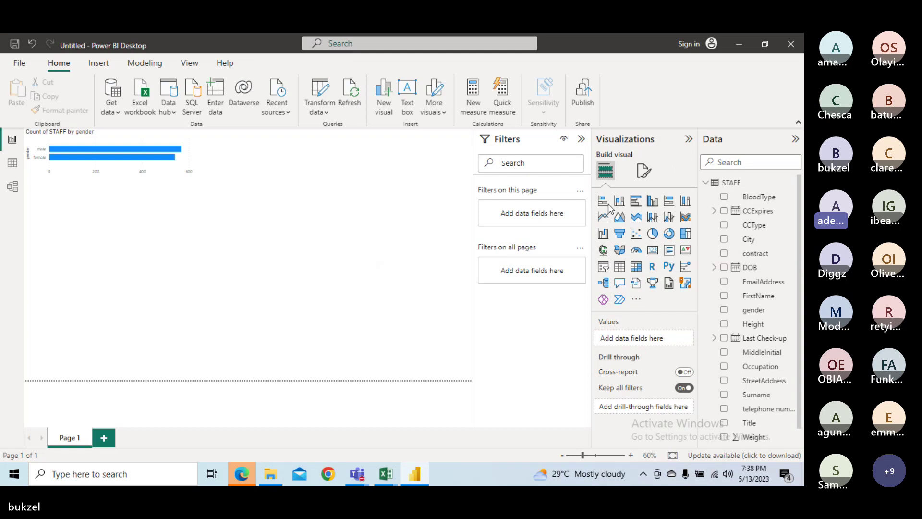
Insert a clustered column chart and add the STAFF fields FirstName, contract, Surname and gender to it
left_click(653, 201)
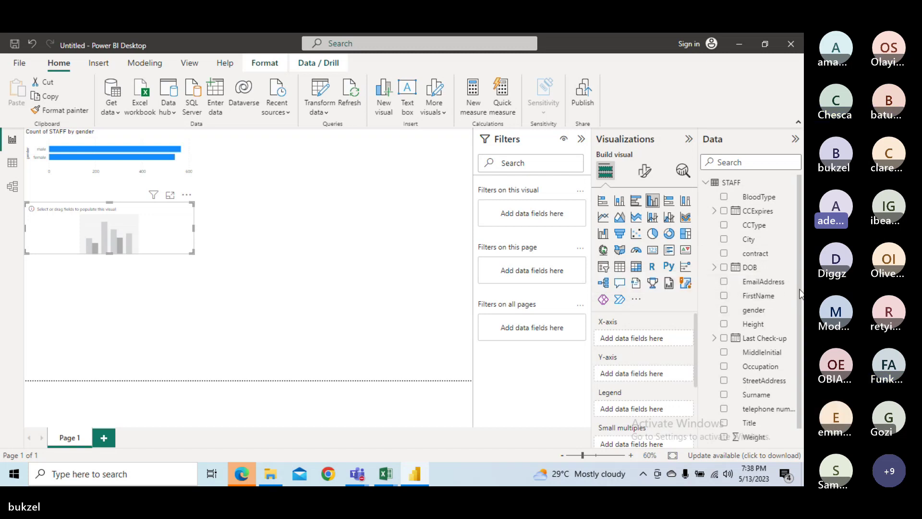
scroll(800, 293, "down", 1)
scroll(801, 300, "down", 1)
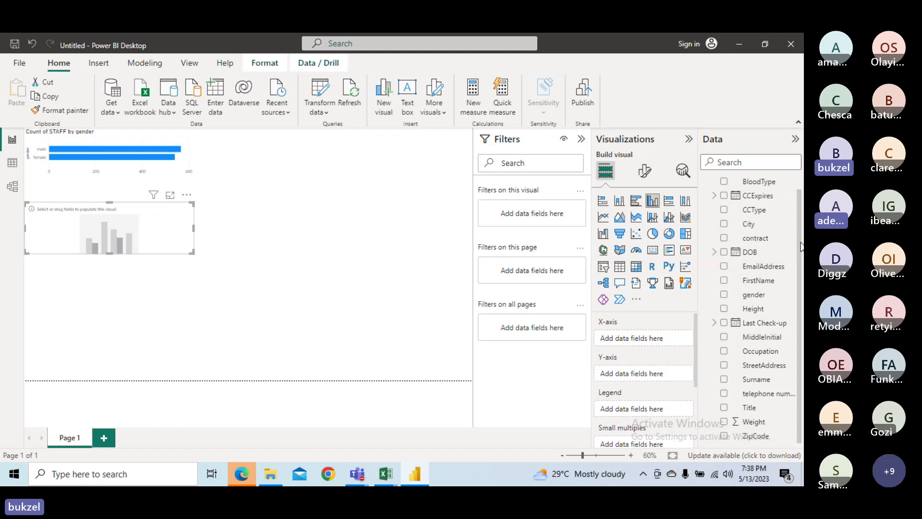
scroll(795, 223, "up", 1)
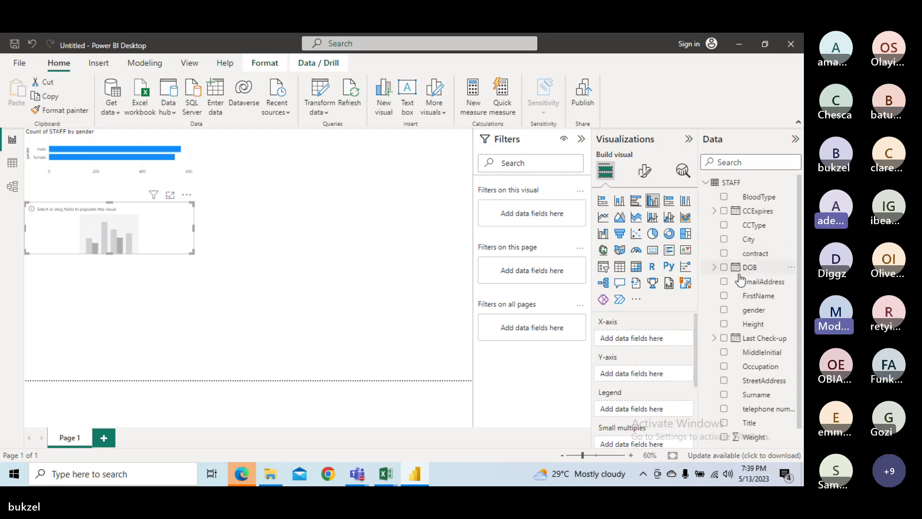
left_click(724, 296)
left_click(724, 254)
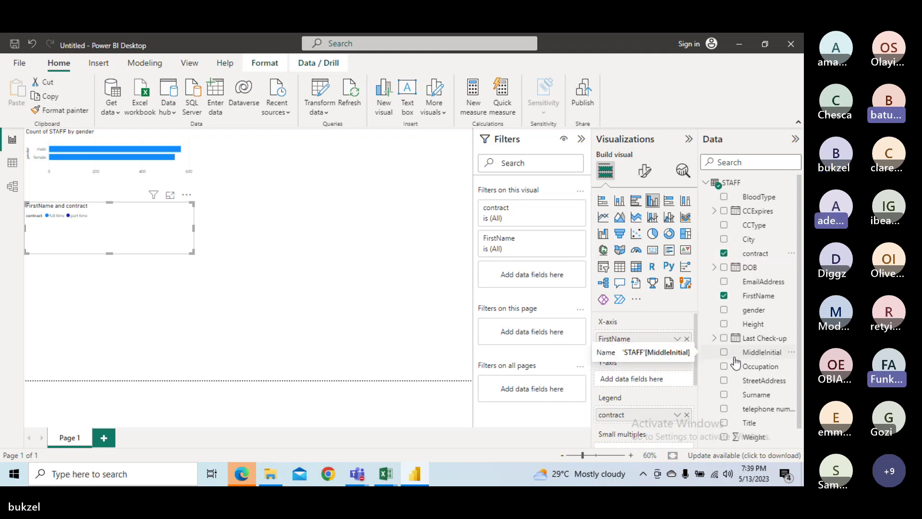
left_click(724, 395)
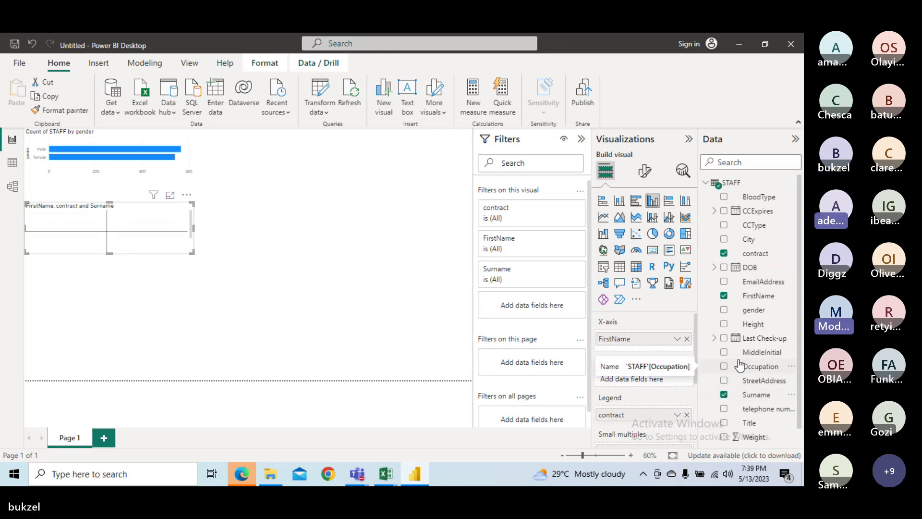
left_click(725, 311)
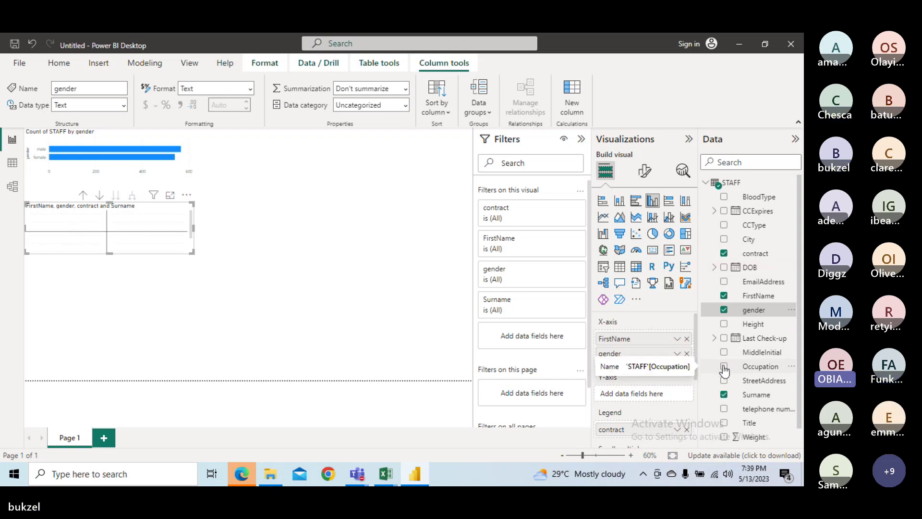
Remove the fields FirstName, gender, contract and Surname from the clustered column chart
left_click(723, 295)
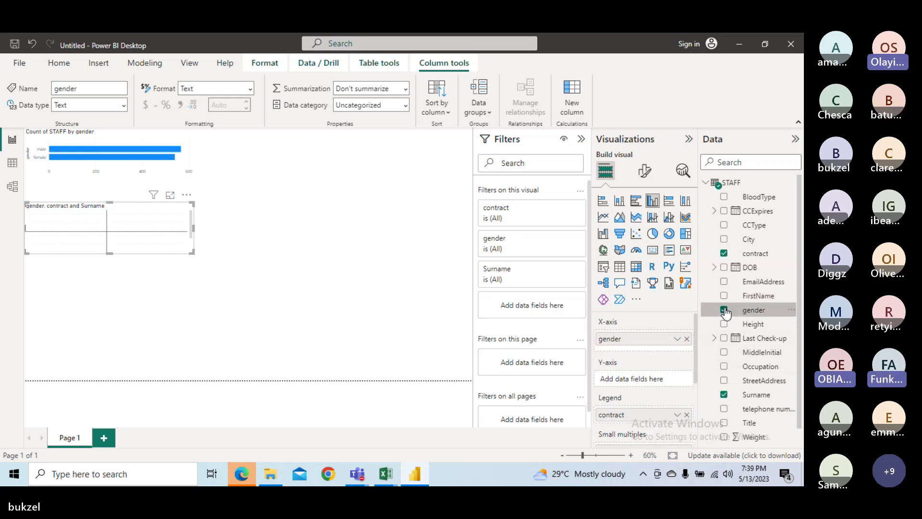
left_click(724, 310)
left_click(724, 253)
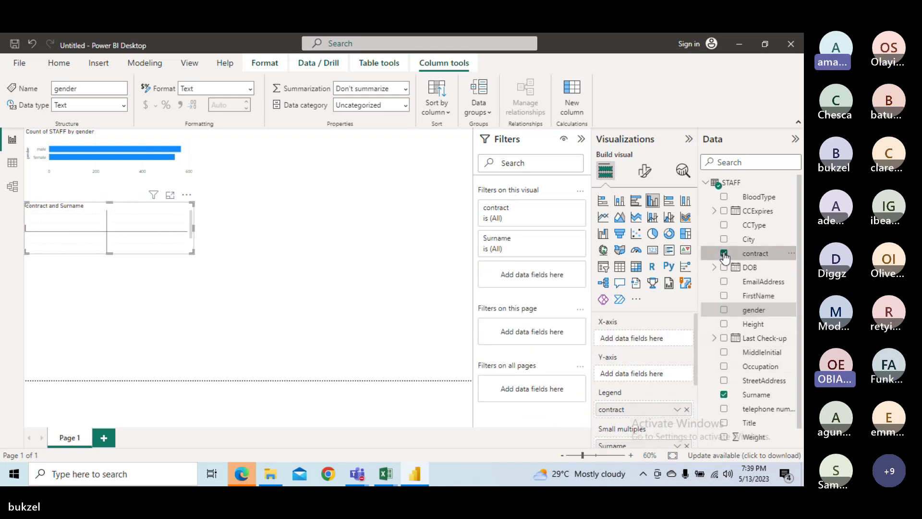
left_click(724, 392)
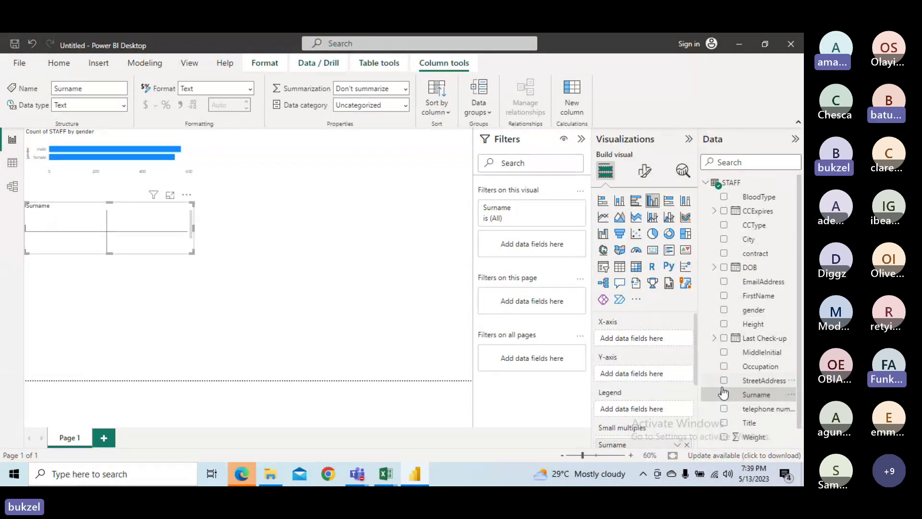
left_click(724, 394)
left_click(724, 395)
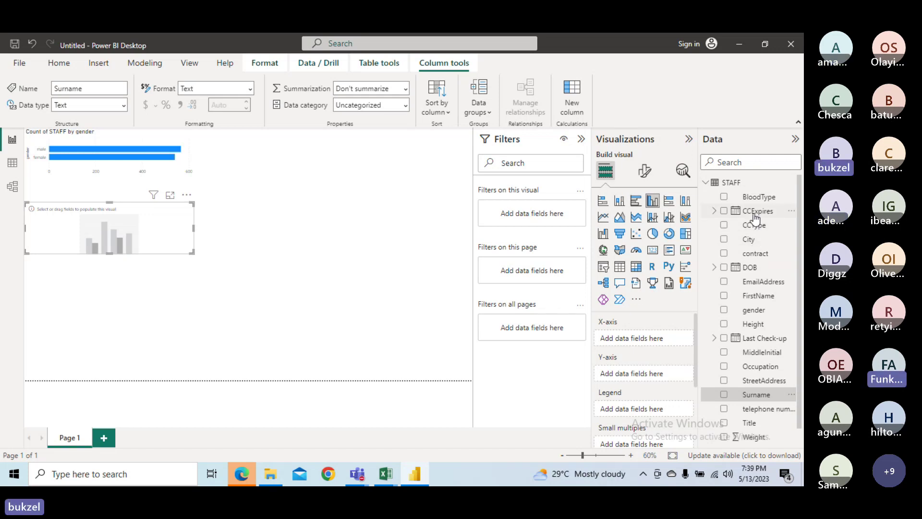
Add the CCType field to the column chart's X-axis and enlarge the chart slightly
left_click(725, 227)
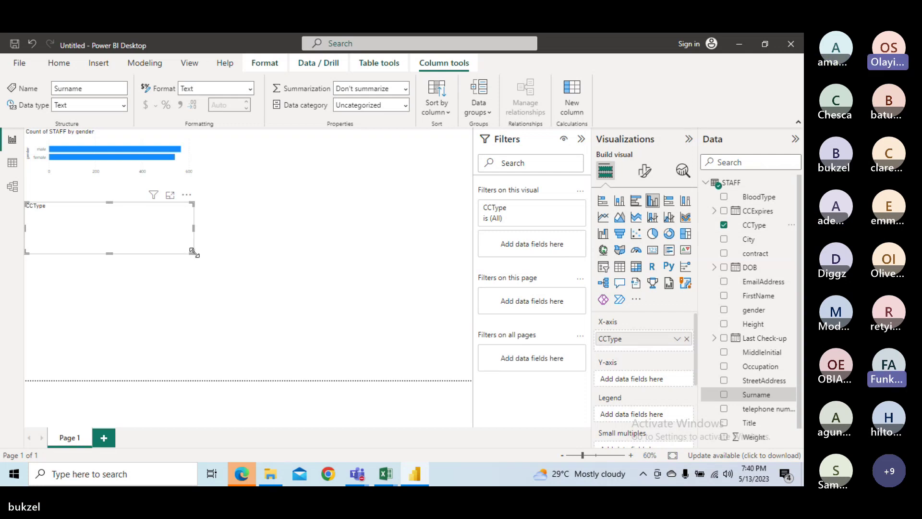
left_click_drag(194, 252, 202, 275)
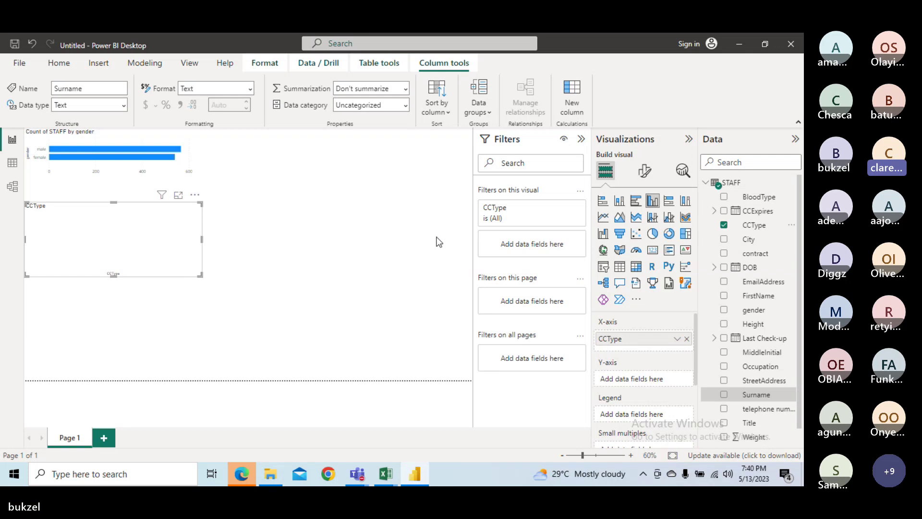
left_click(385, 271)
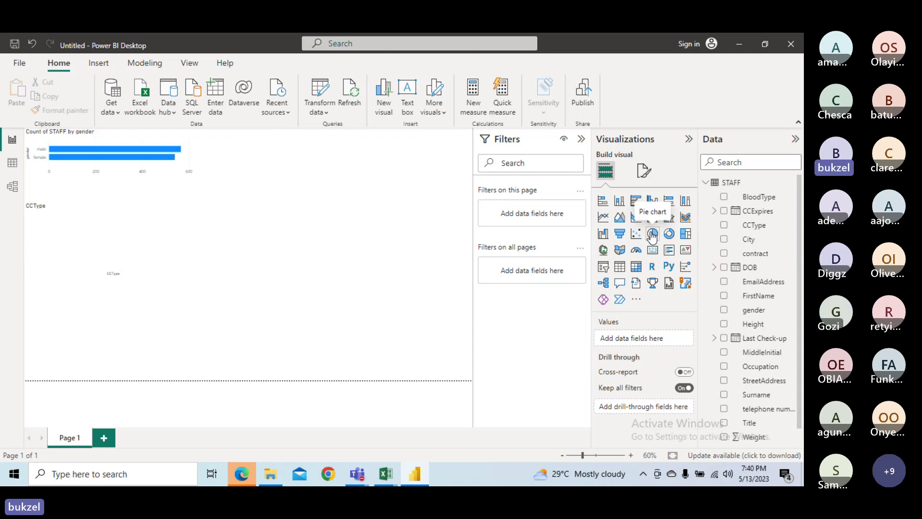
Insert a pie chart, enlarge it and move it away from the page's left edge
left_click(652, 234)
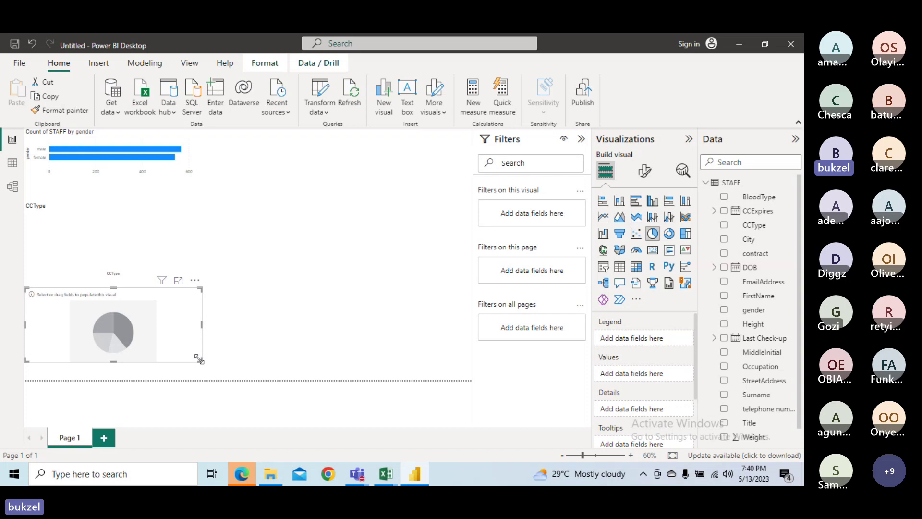
left_click_drag(198, 359, 214, 372)
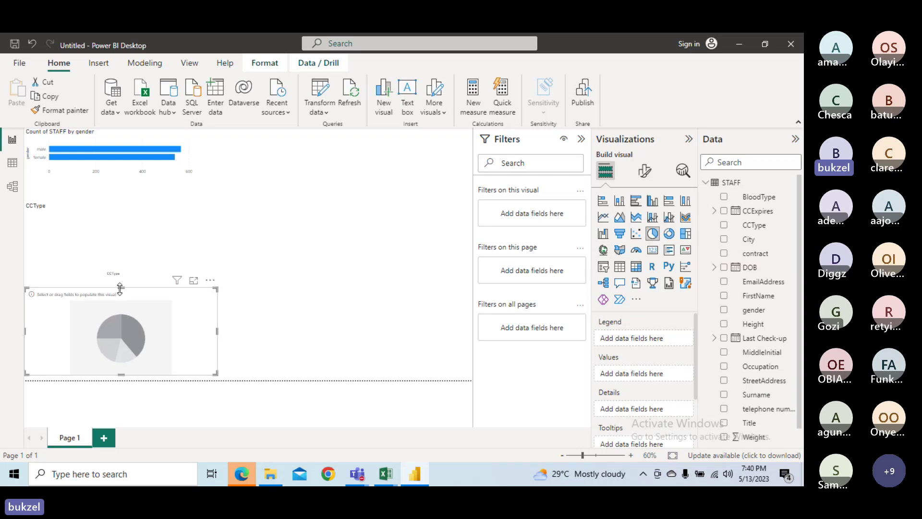
left_click_drag(120, 288, 119, 264)
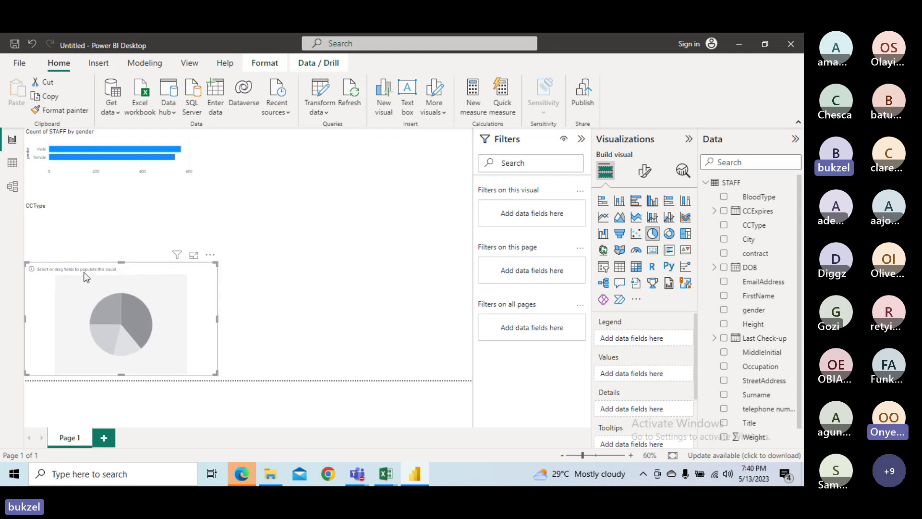
left_click_drag(52, 281, 190, 267)
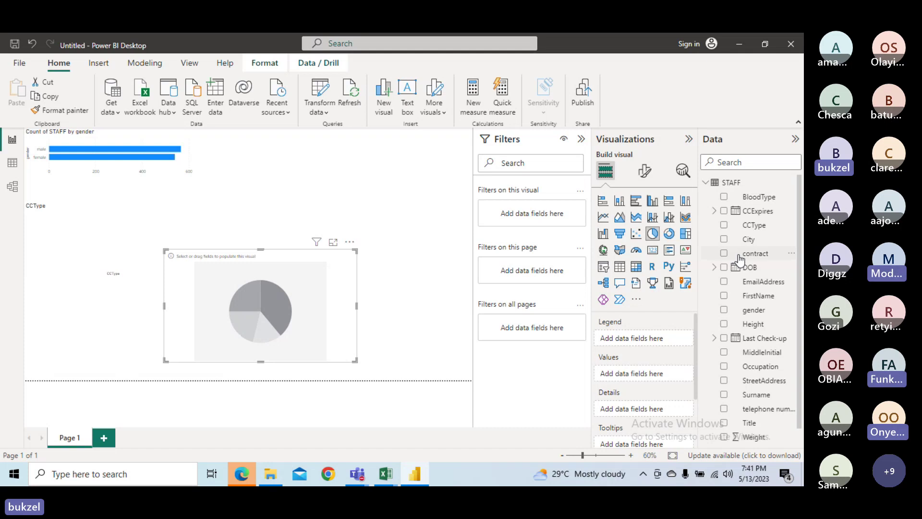
Set the pie chart's legend to CCType and its values to Count of EmailAddress, leaving no field under Details
left_click(723, 226)
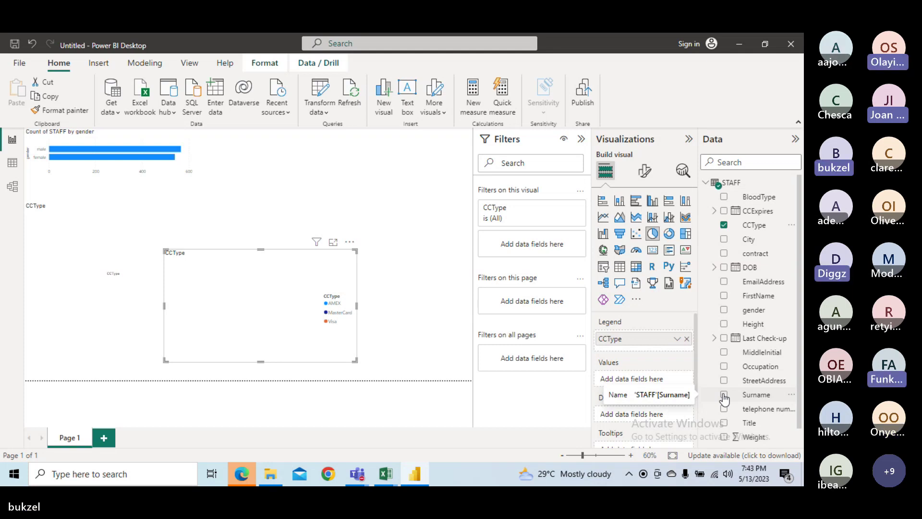
left_click(724, 284)
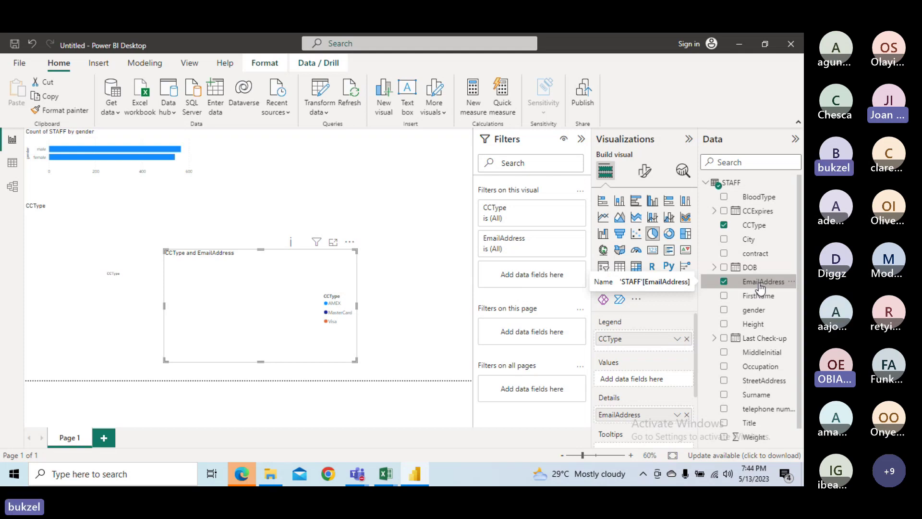
left_click_drag(760, 287, 660, 379)
left_click_drag(660, 381, 657, 379)
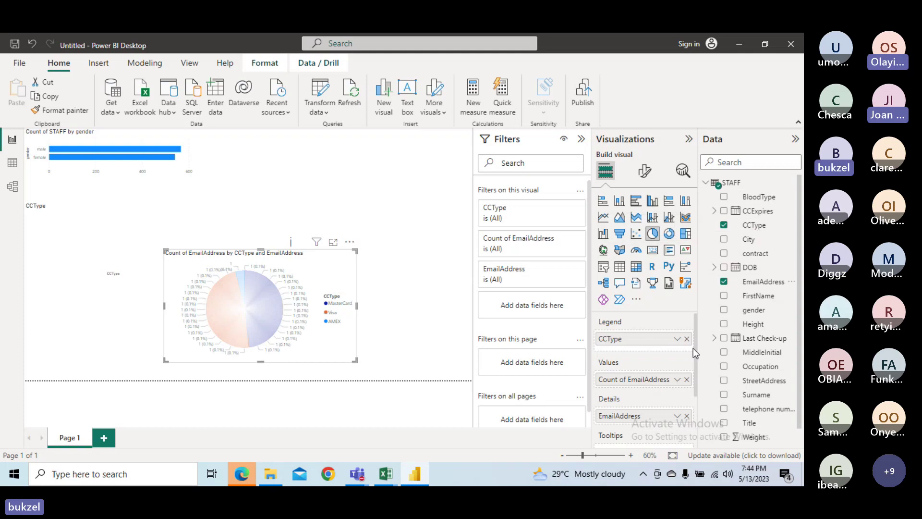
left_click_drag(695, 355, 695, 391)
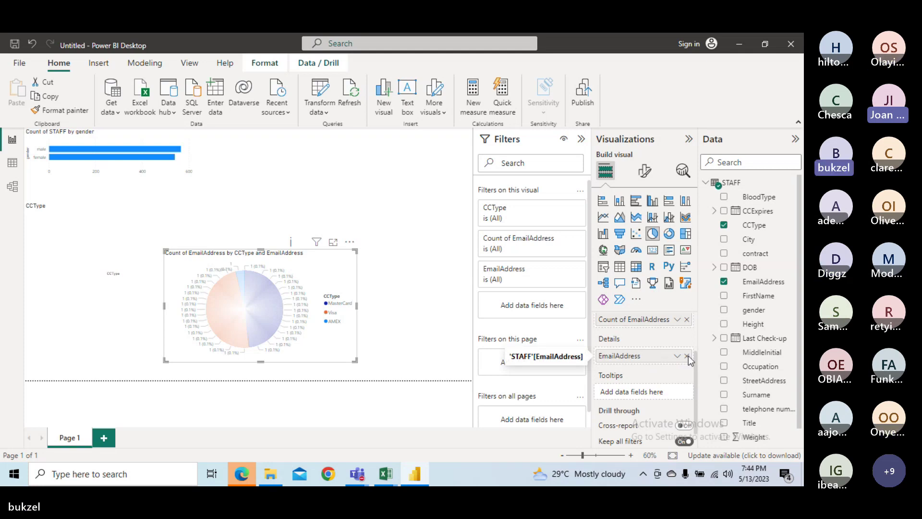
left_click(687, 356)
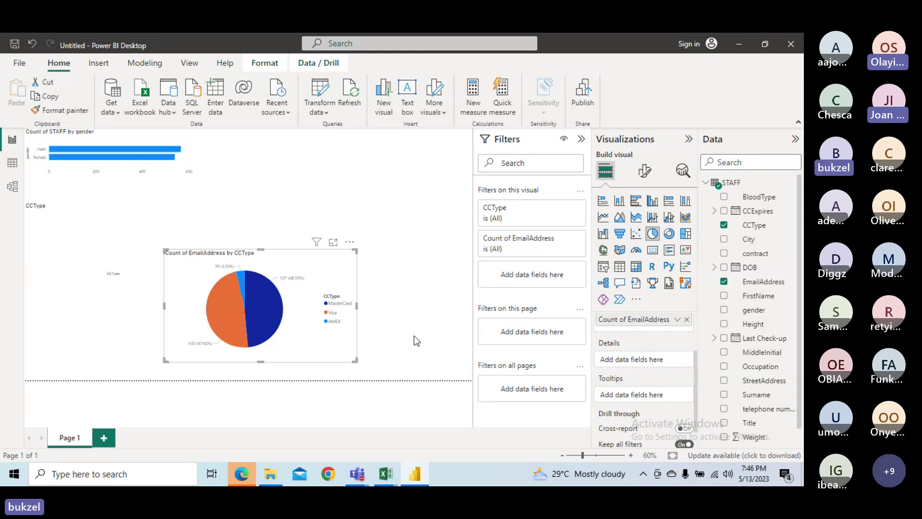
Make the Count of STAFF by gender chart slightly taller
left_click(154, 165)
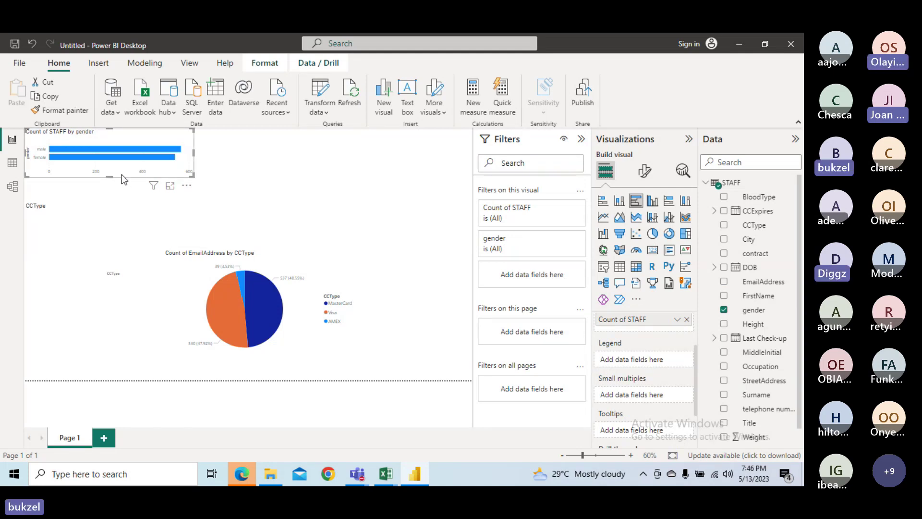
left_click_drag(111, 177, 110, 186)
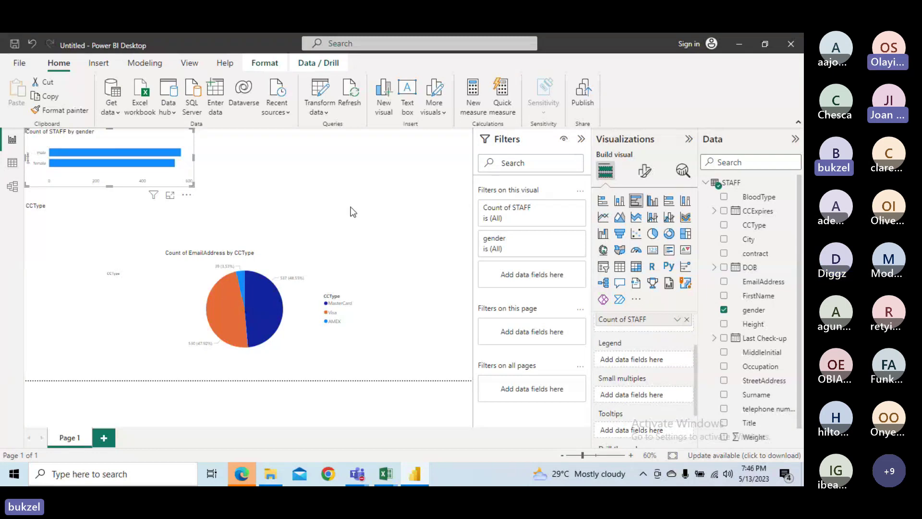
Examine how the charts cross-highlight by selecting the female bar and the Visa slice, and clear the highlighting
left_click(132, 164)
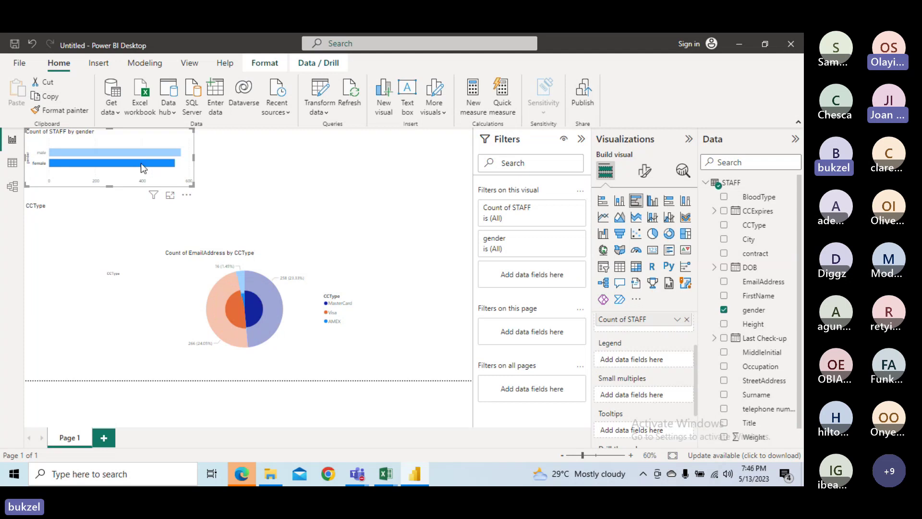
left_click(141, 164)
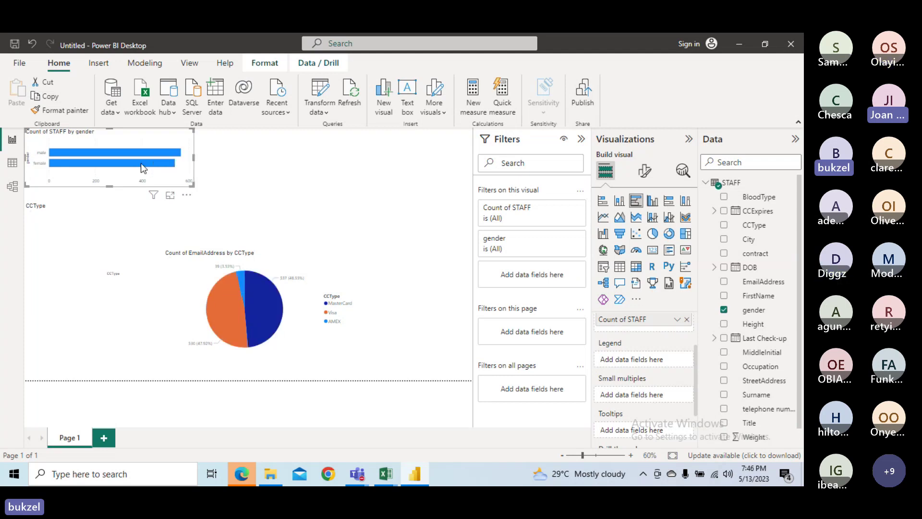
left_click(143, 164)
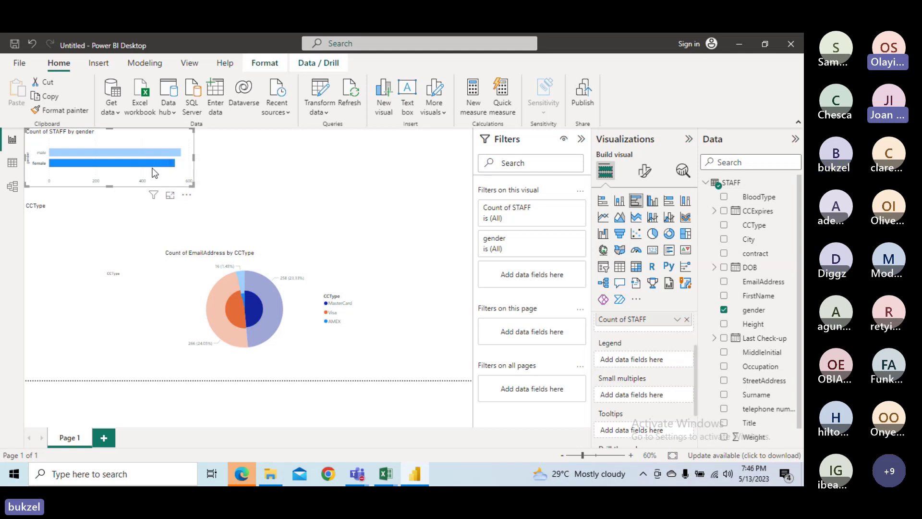
left_click(152, 169)
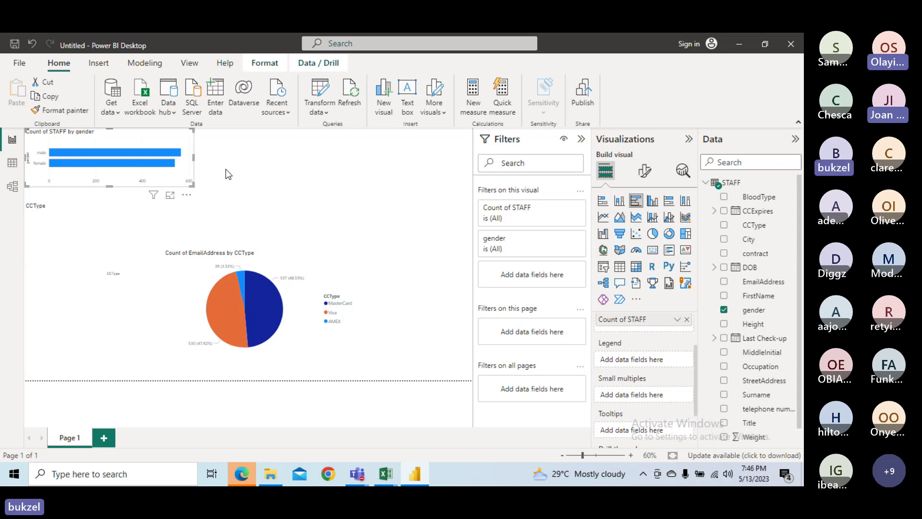
mouse_move(169, 168)
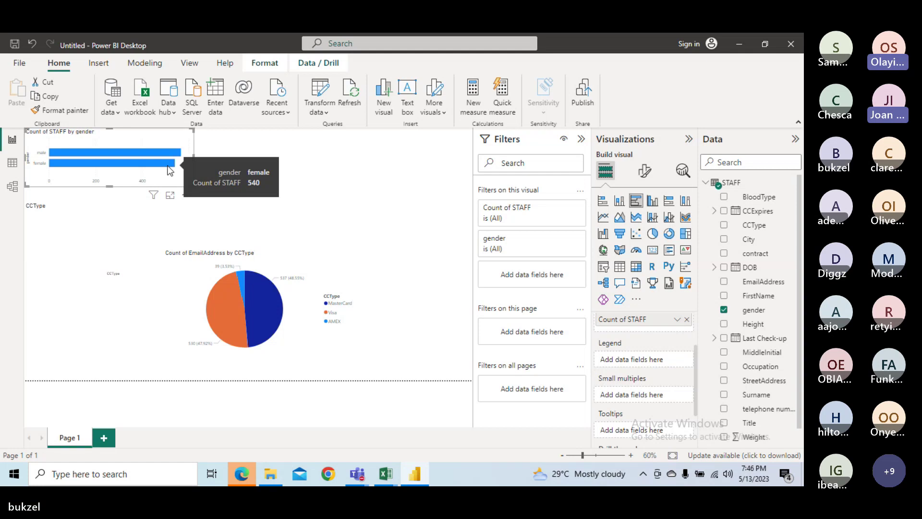
left_click(229, 295)
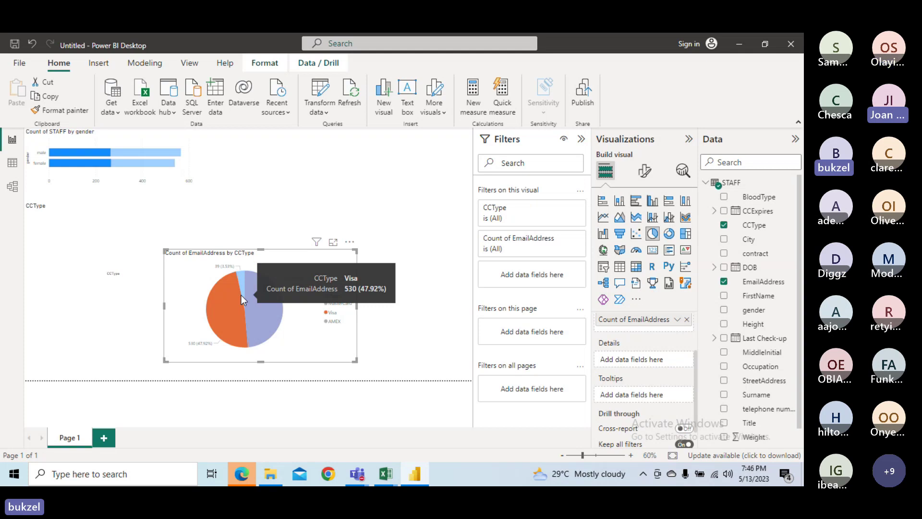
left_click(420, 237)
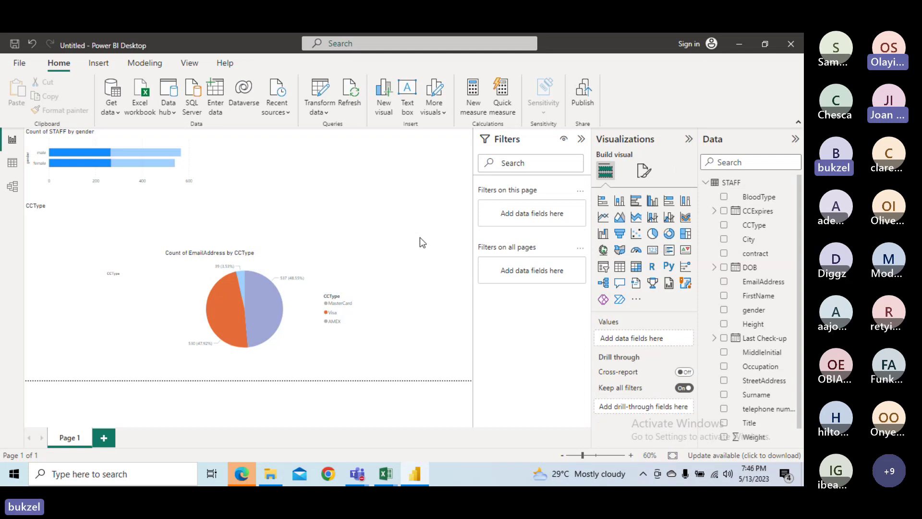
left_click(297, 302)
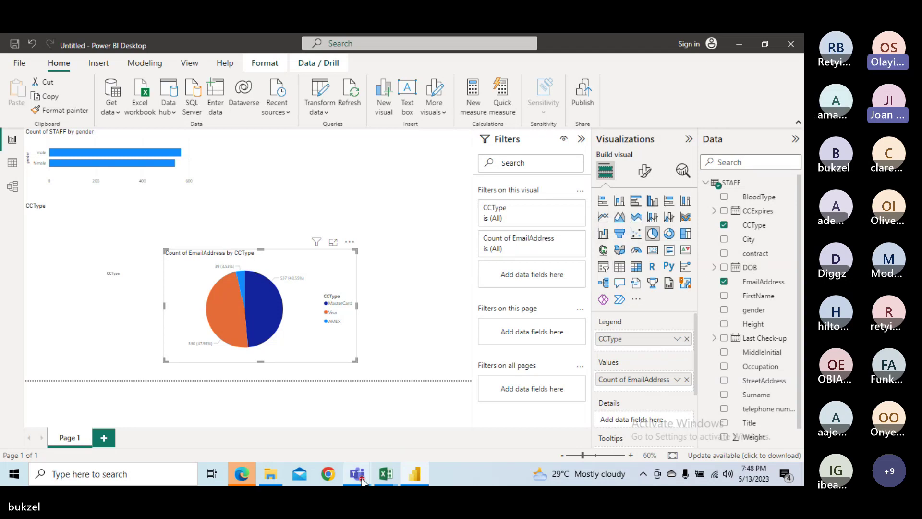
mouse_move(363, 480)
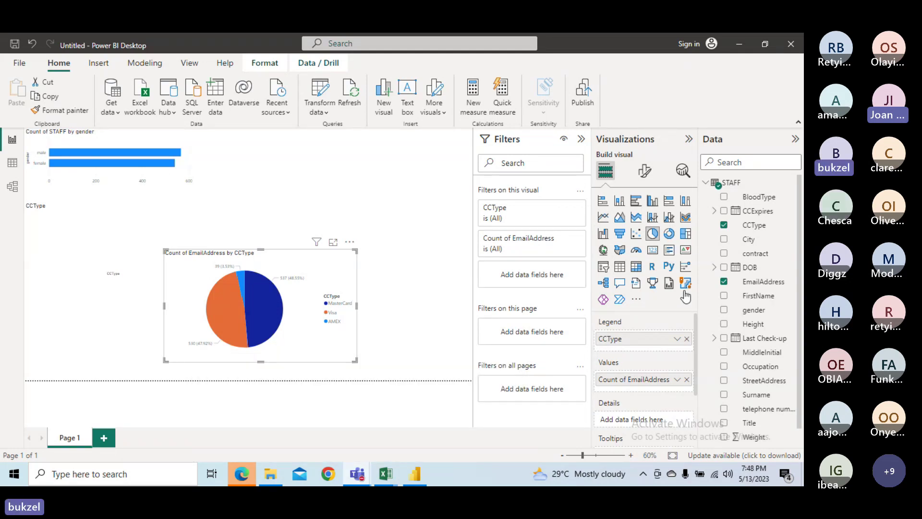
left_click(417, 339)
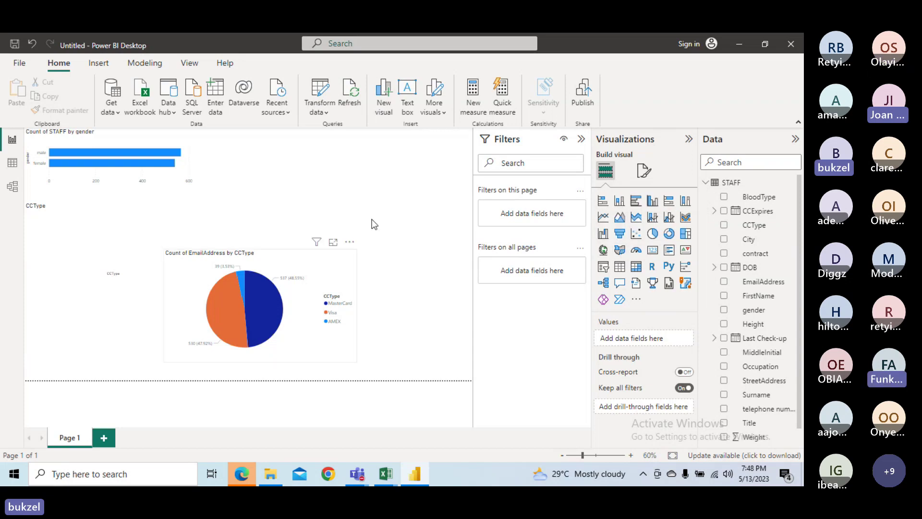
Move the Count of EmailAddress by CCType pie chart to the page's upper-right corner and remove the empty CCType column chart
left_click_drag(322, 275, 436, 149)
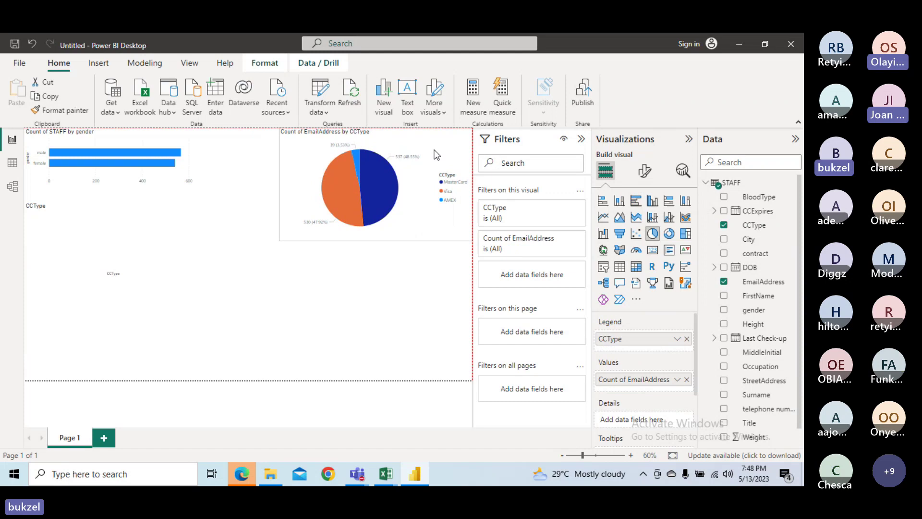
left_click(273, 295)
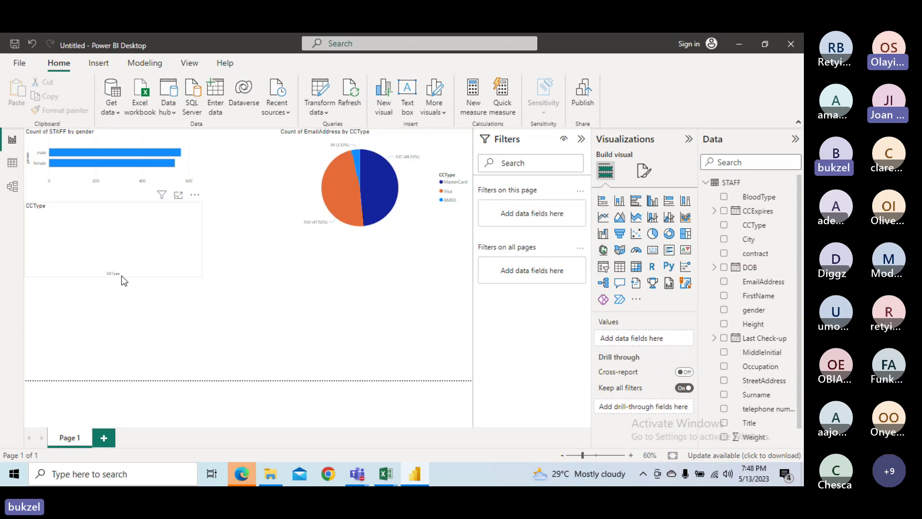
left_click(196, 196)
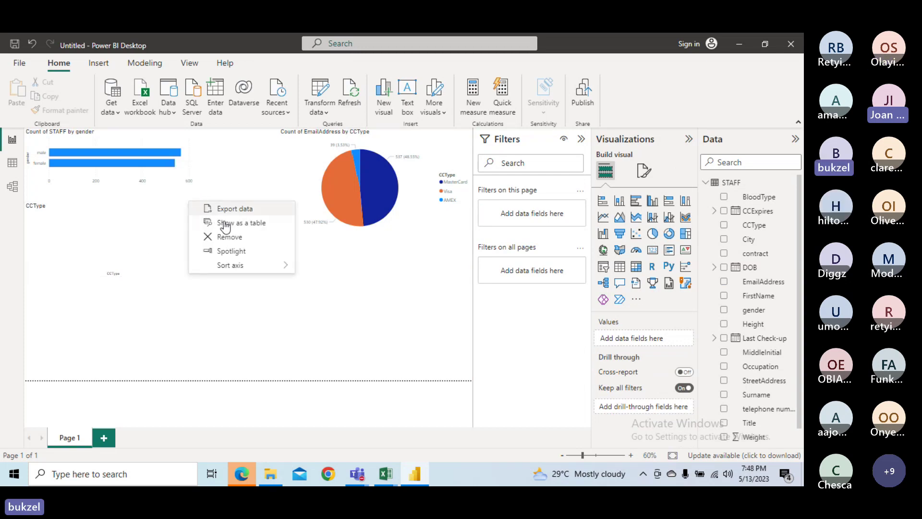
left_click(229, 236)
double_click(229, 234)
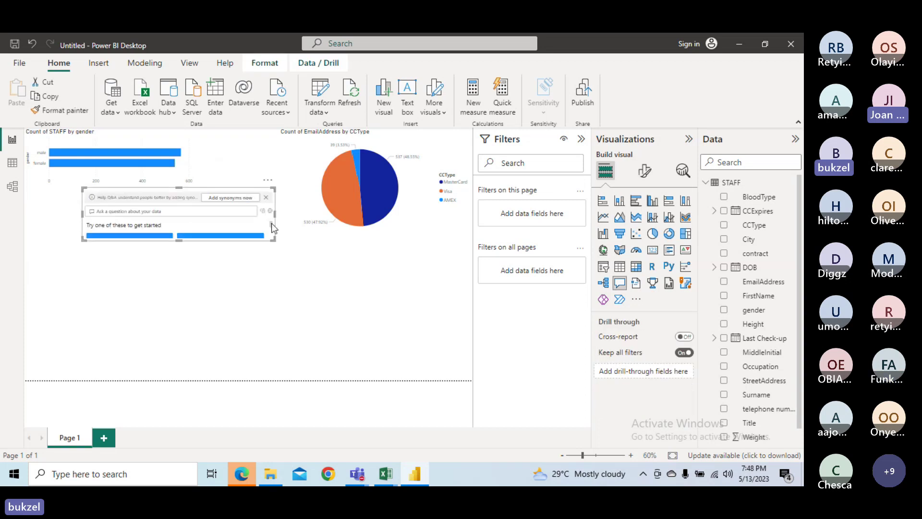
left_click(268, 180)
left_click(280, 194)
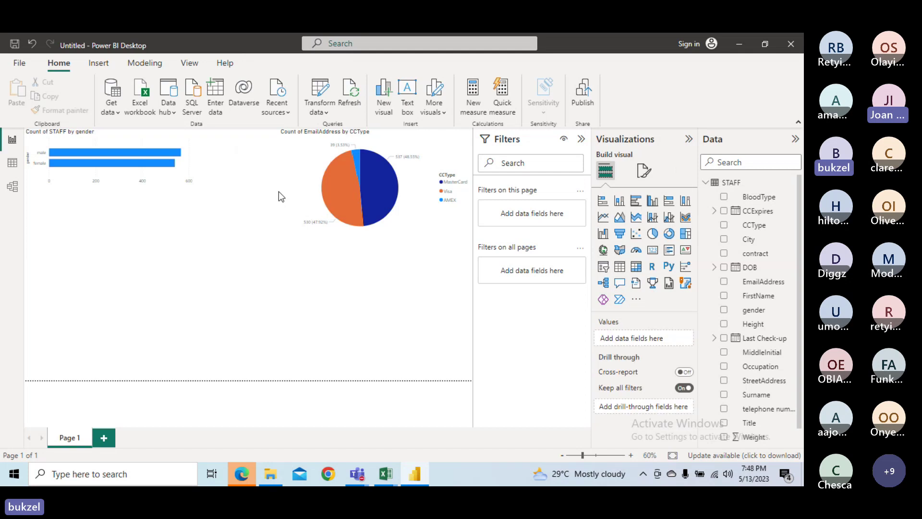
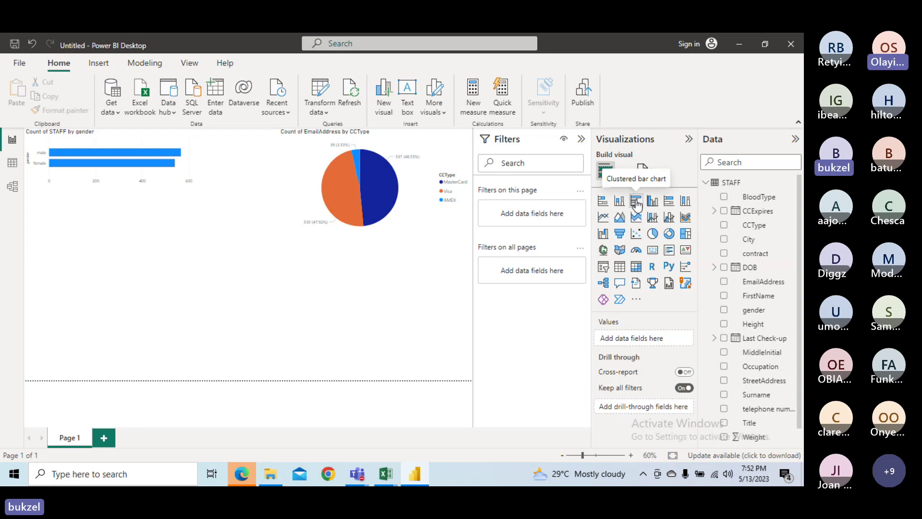
left_click(636, 202)
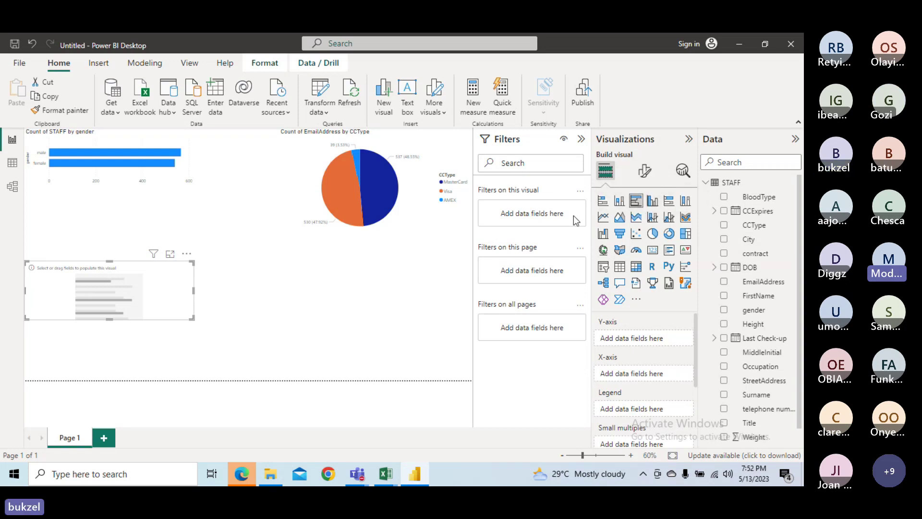
left_click(188, 255)
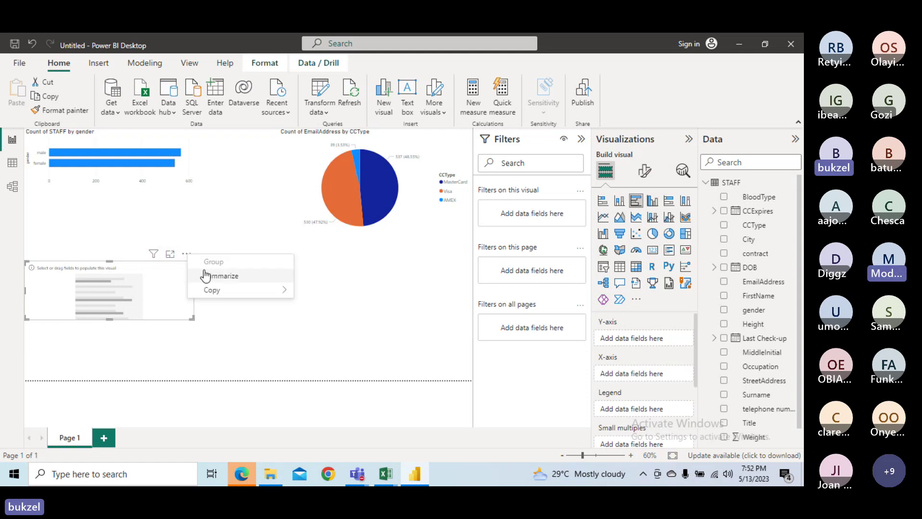
left_click(186, 254)
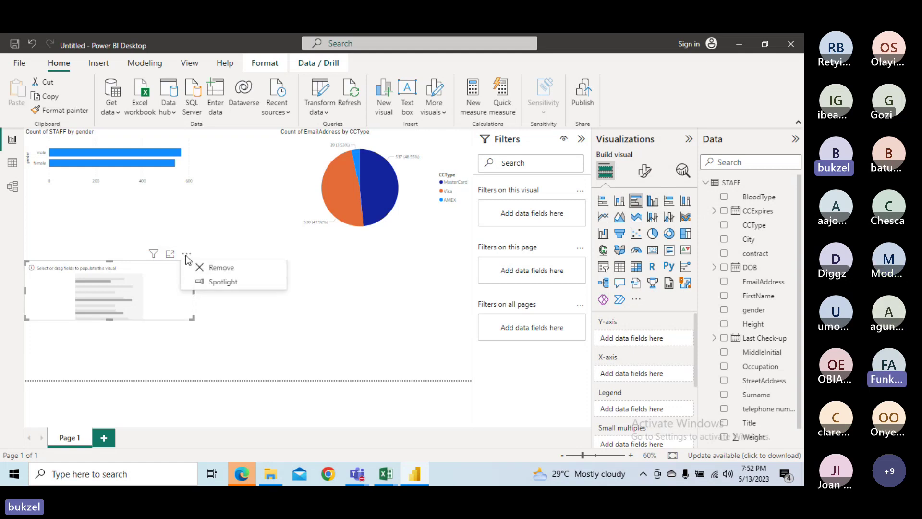
left_click(212, 267)
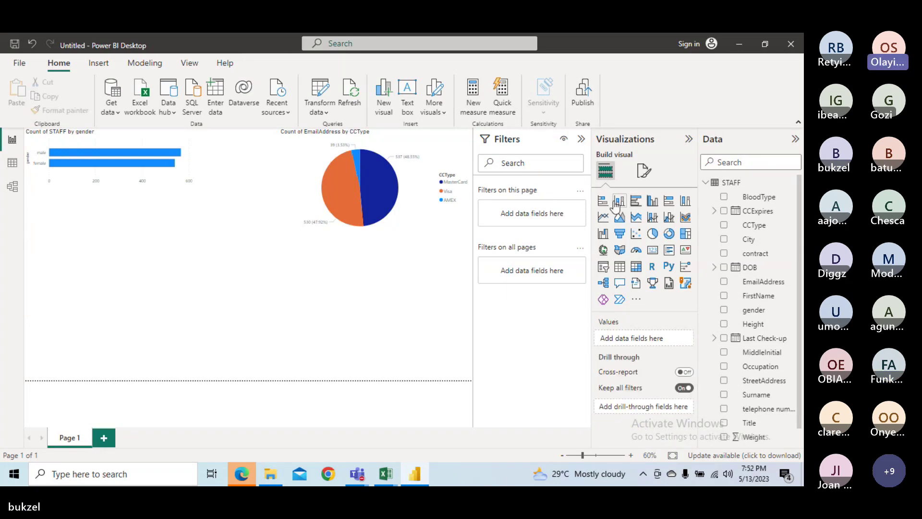
Add an empty card visual to the report page below the Count of STAFF by gender chart
left_click(653, 251)
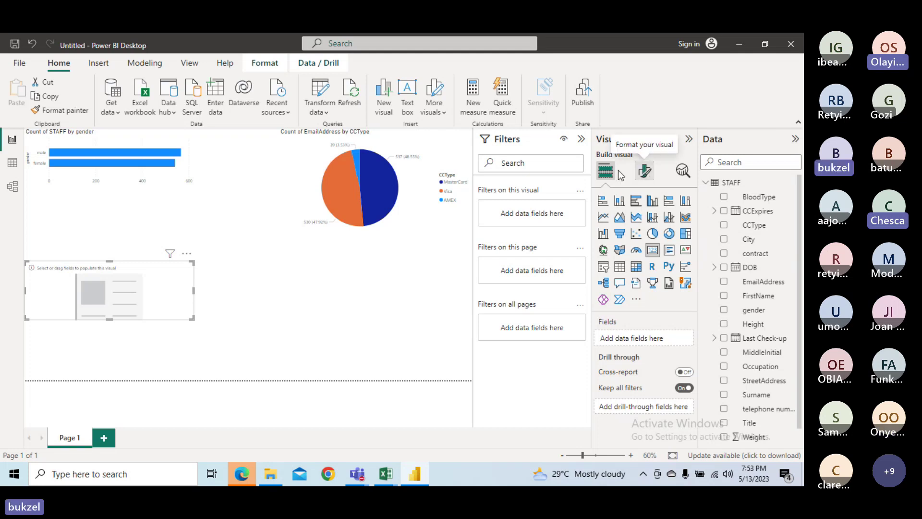
Examine all columns of the STAFF table, from EmailAddress through contract, for fields to visualize, and return to the report page
left_click(12, 164)
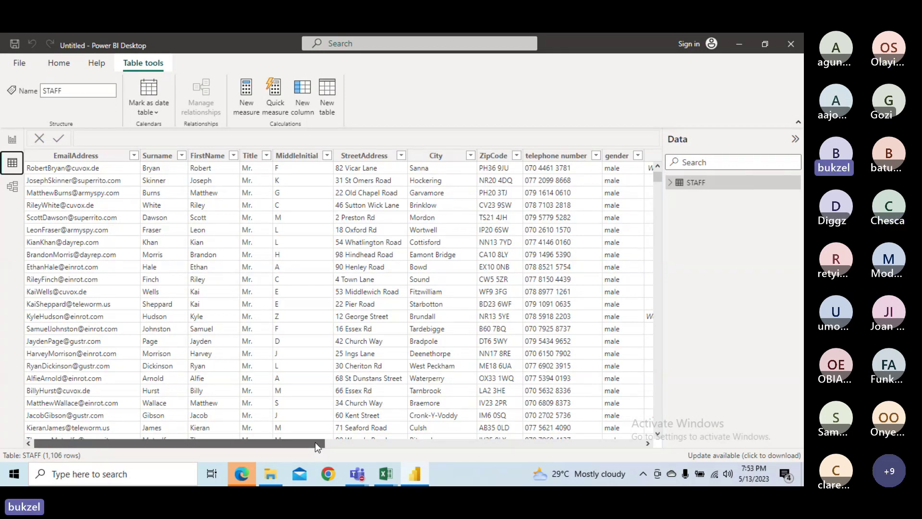
left_click_drag(315, 442, 634, 486)
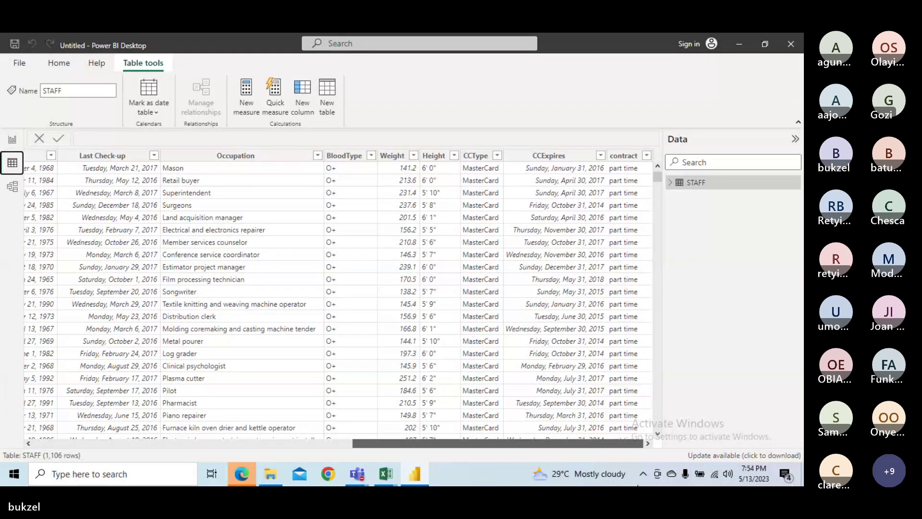
left_click_drag(654, 486, 457, 485)
left_click_drag(456, 442, 306, 442)
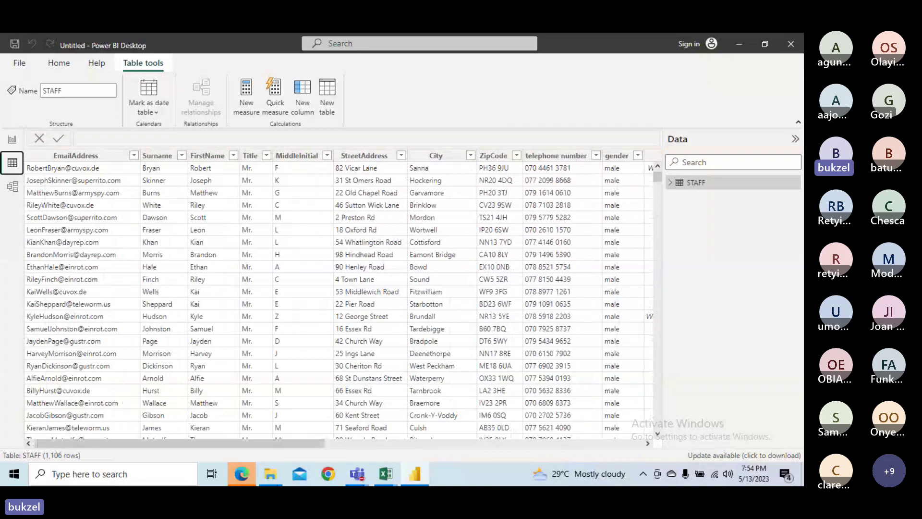
mouse_move(271, 474)
left_click(244, 386)
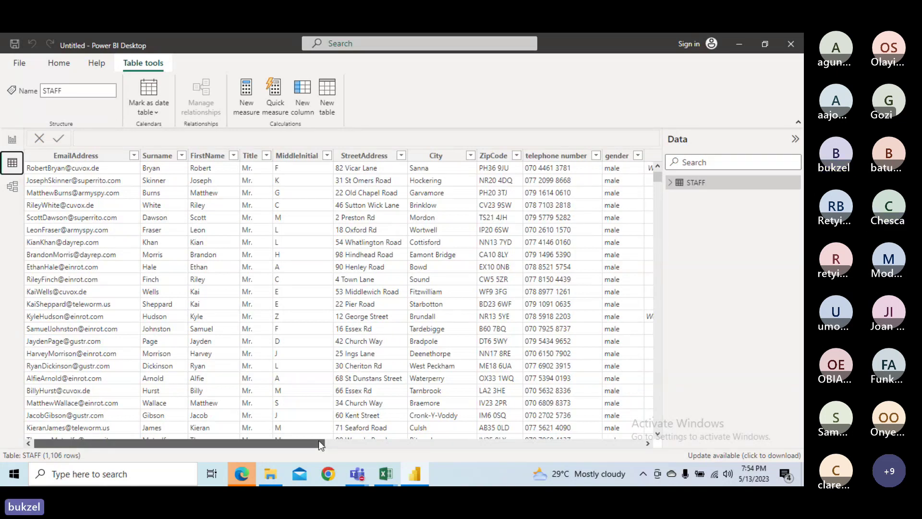
left_click_drag(319, 439, 517, 469)
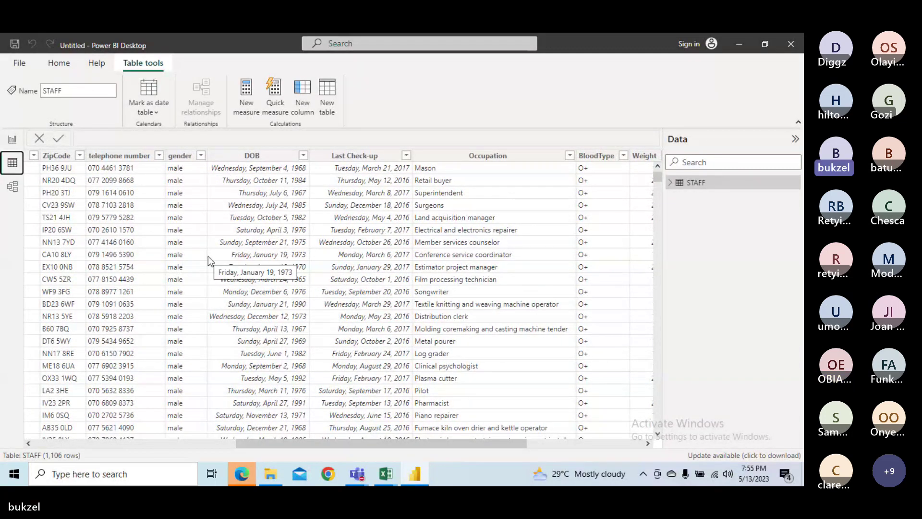
left_click(12, 142)
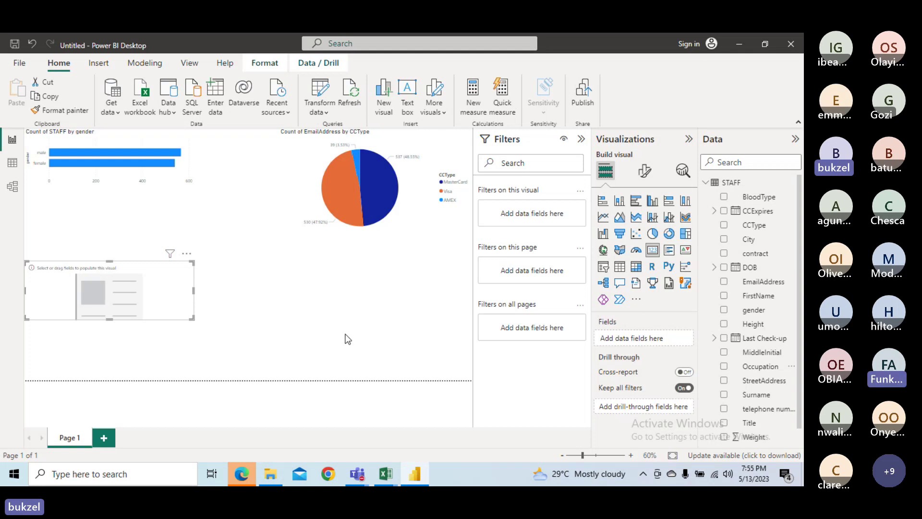
Add an empty line chart as a separate visual and place it beside the empty card, below the CCType pie chart
left_click(402, 320)
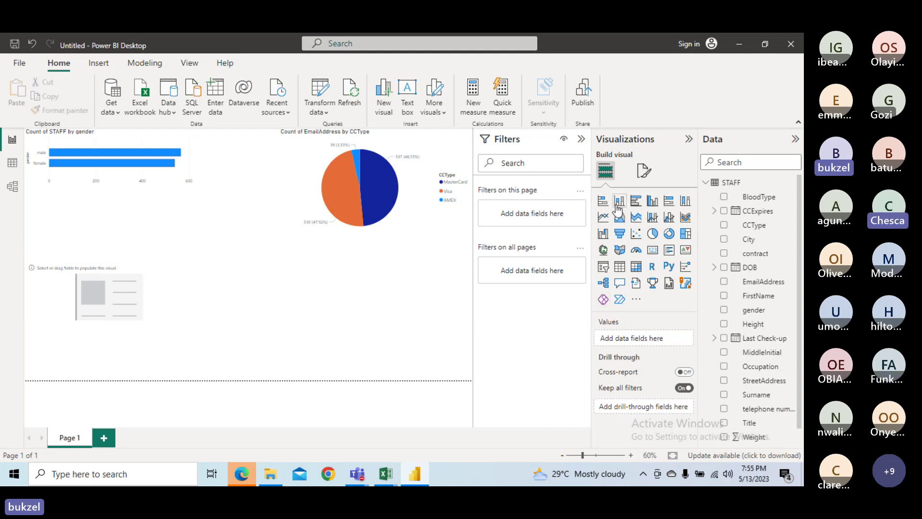
left_click(601, 219)
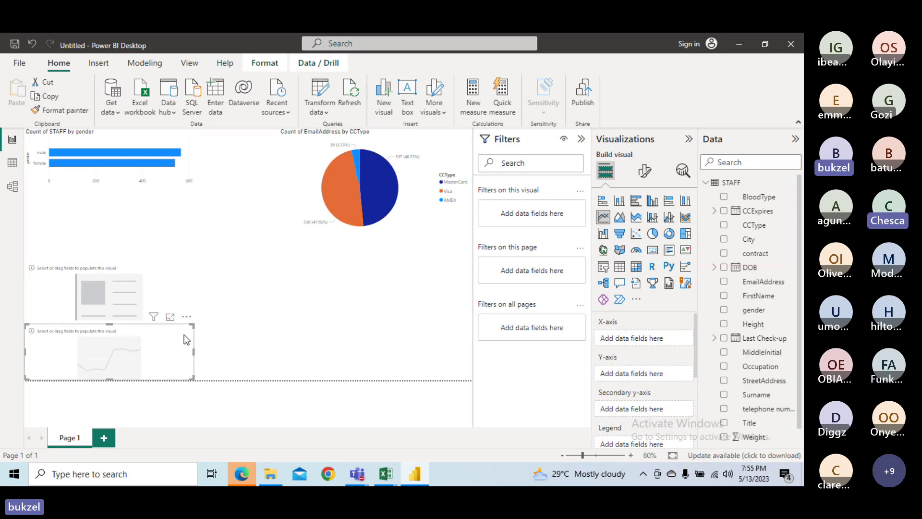
left_click_drag(184, 334, 411, 283)
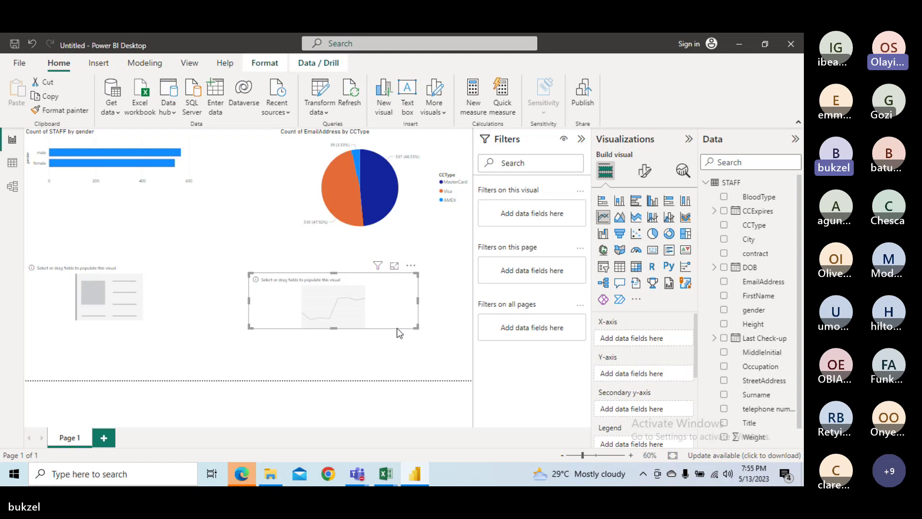
left_click_drag(396, 328, 402, 327)
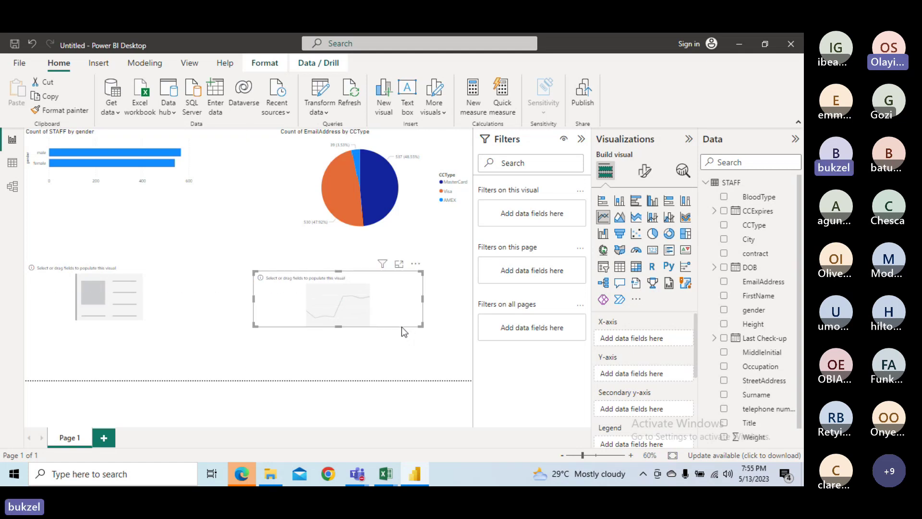